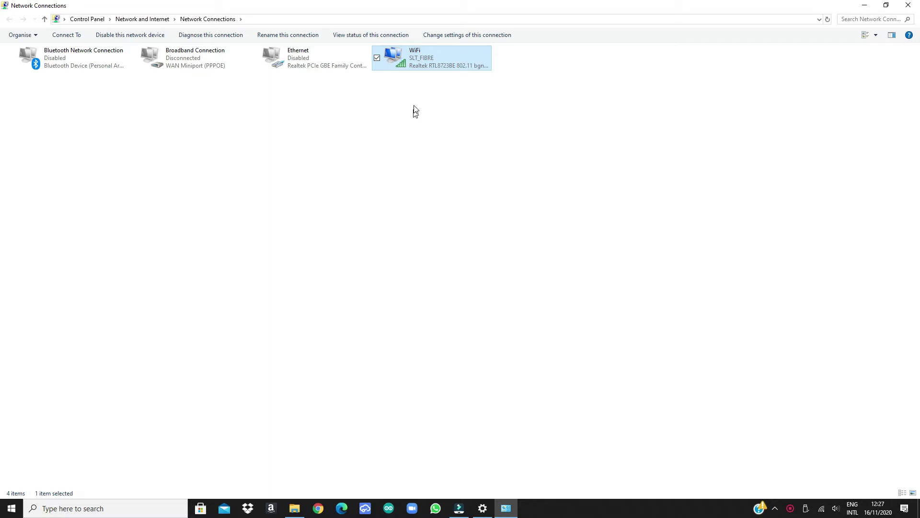
Disable the WiFi network adapter and close the Network Connections window
{"action": "right_click", "coordinate": [429, 68]}
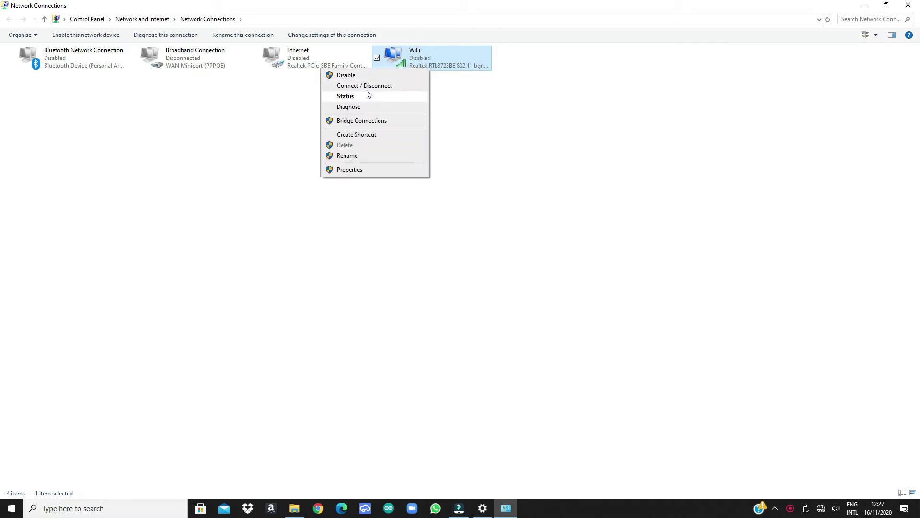
{"action": "left_click", "coordinate": [359, 74]}
{"action": "left_click", "coordinate": [909, 5]}
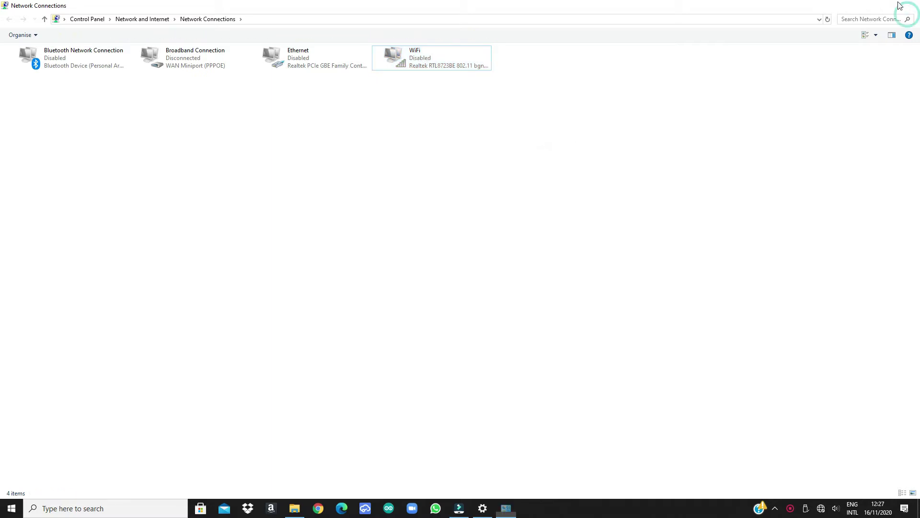
{"action": "left_click", "coordinate": [904, 10]}
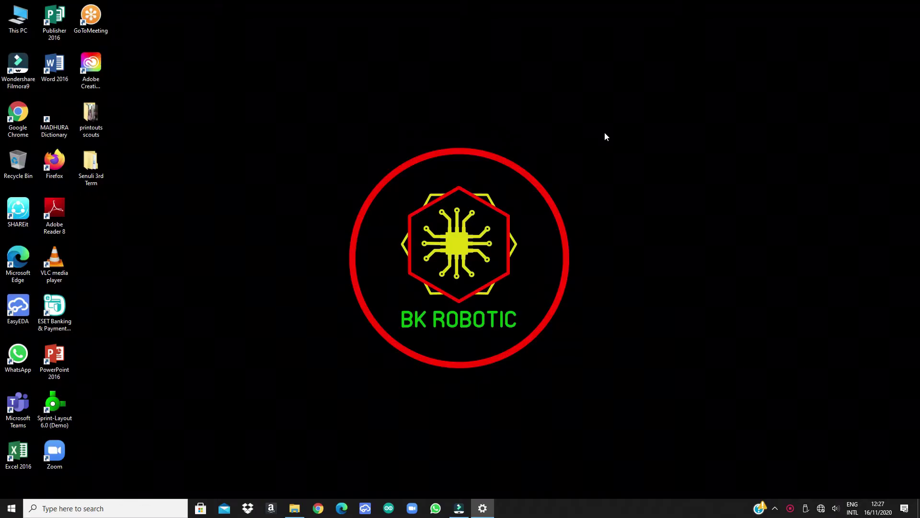
In File Explorer, open the _SolidSQUAD_ folder inside the SolidWorks 2019 SP0 Premium folder and copy the SolidWorks_Flexnet_Server folder
{"action": "left_click", "coordinate": [298, 509]}
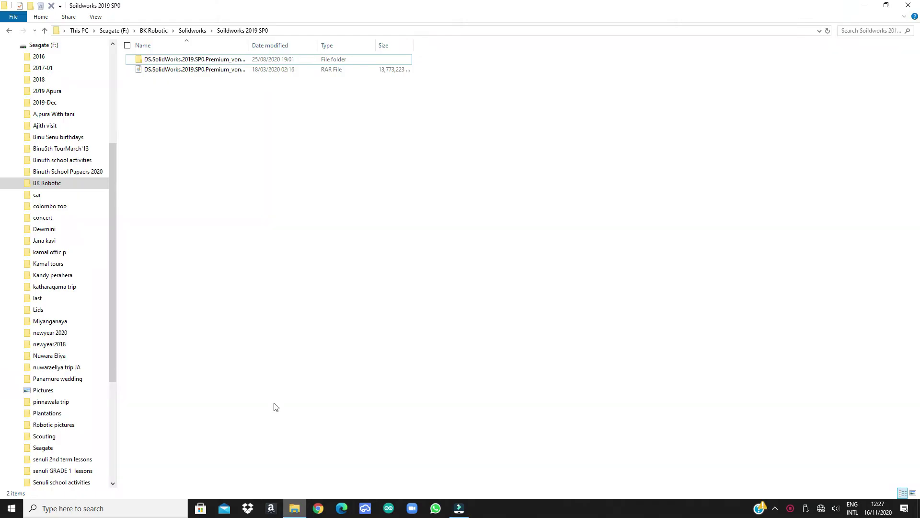
{"action": "left_click", "coordinate": [202, 59]}
{"action": "double_click", "coordinate": [201, 60]}
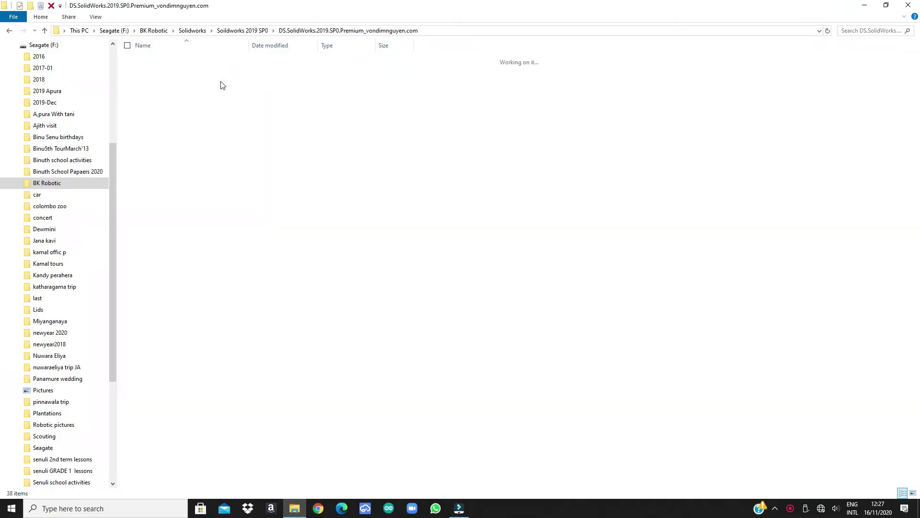
{"action": "left_click", "coordinate": [175, 59]}
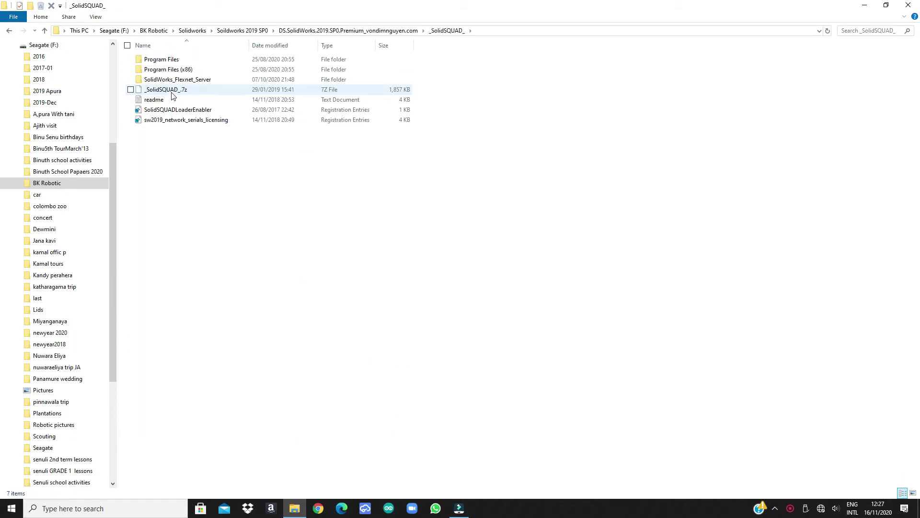
{"action": "left_click", "coordinate": [167, 120]}
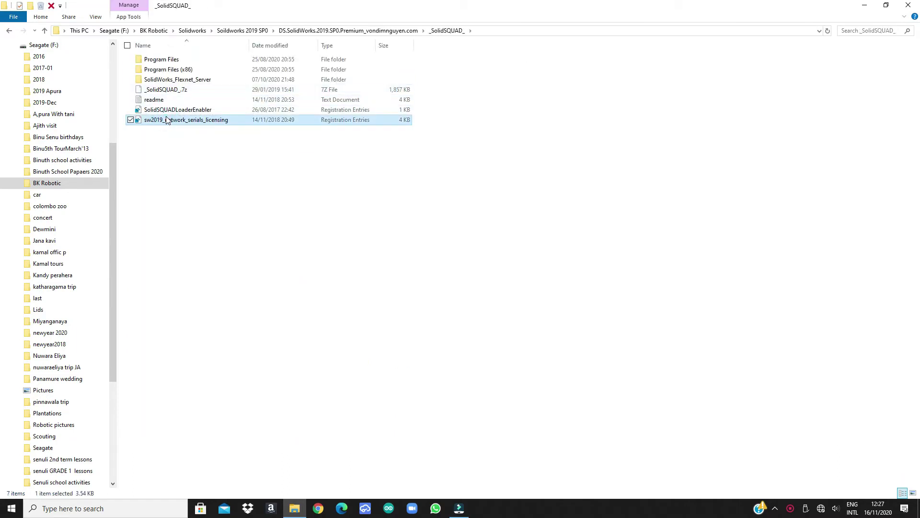
{"action": "left_click", "coordinate": [184, 80]}
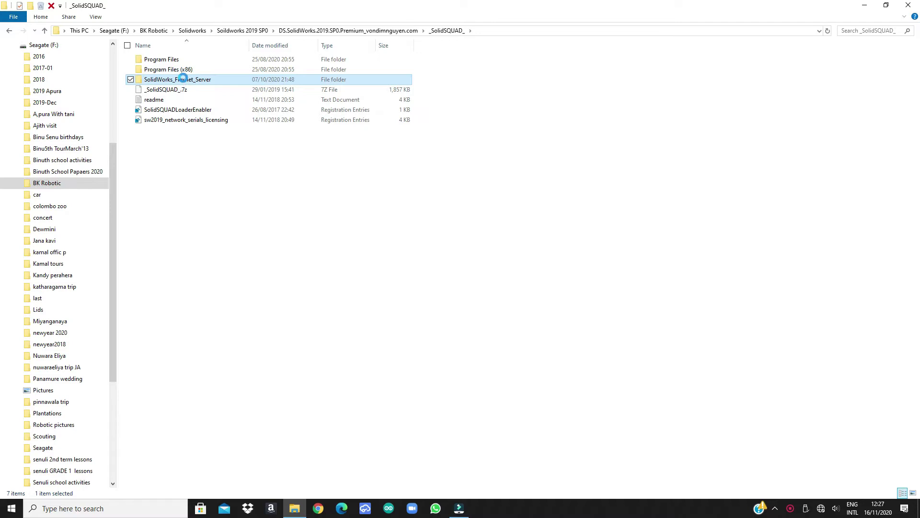
{"action": "right_click", "coordinate": [184, 79]}
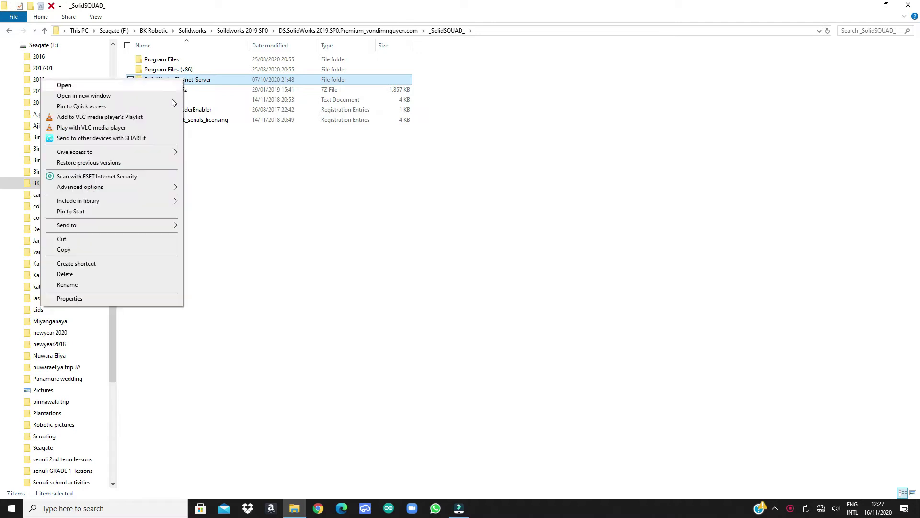
{"action": "left_click", "coordinate": [76, 249]}
Paste the copied SolidWorks_Flexnet_Server folder into the root of the Windows (C:) drive
{"action": "scroll", "coordinate": [66, 139], "scroll_direction": "up", "scroll_amount": 2}
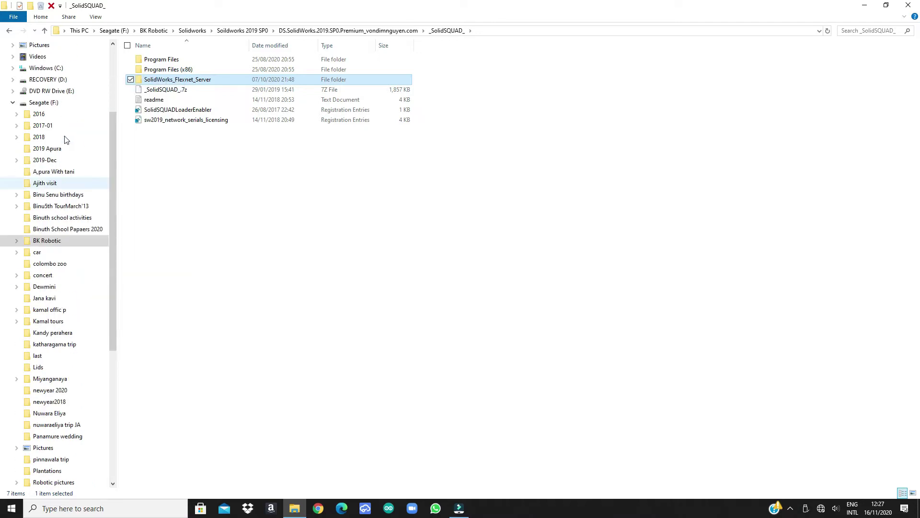
{"action": "left_click", "coordinate": [13, 104]}
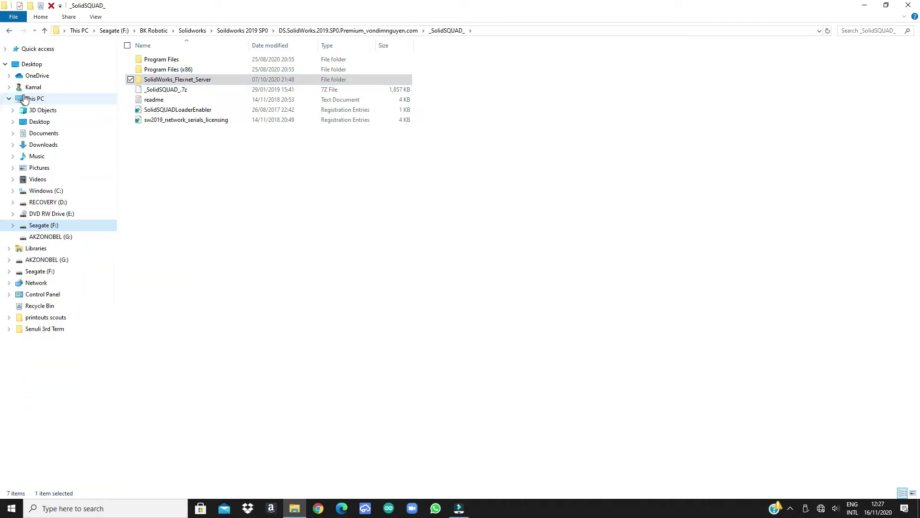
{"action": "left_click", "coordinate": [50, 191]}
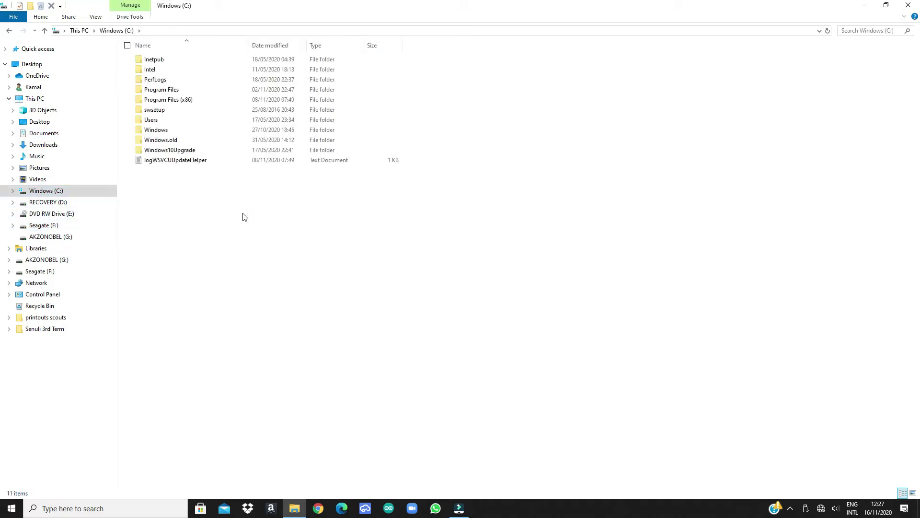
{"action": "right_click", "coordinate": [226, 211]}
{"action": "left_click", "coordinate": [200, 265]}
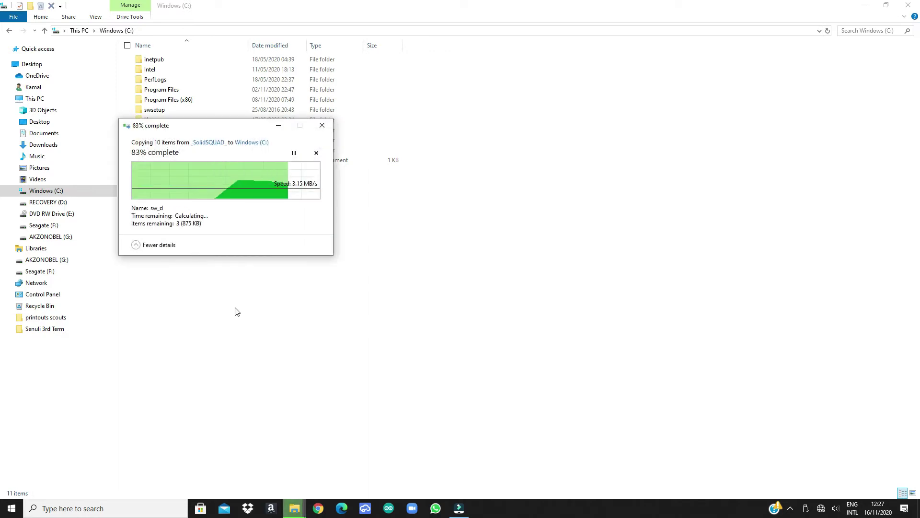
Run server_install as administrator from C:\SolidWorks_Flexnet_Server and dismiss the command window once it completes
{"action": "right_click", "coordinate": [194, 172]}
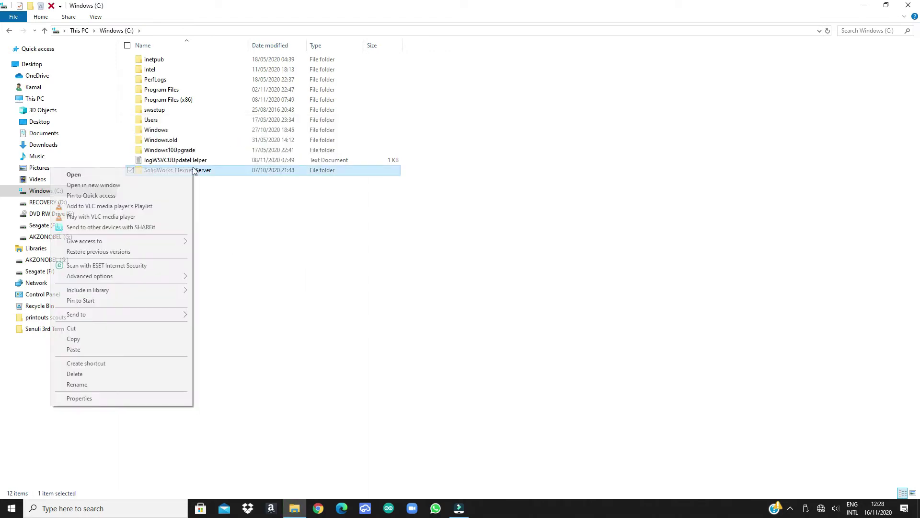
{"action": "left_click", "coordinate": [120, 177]}
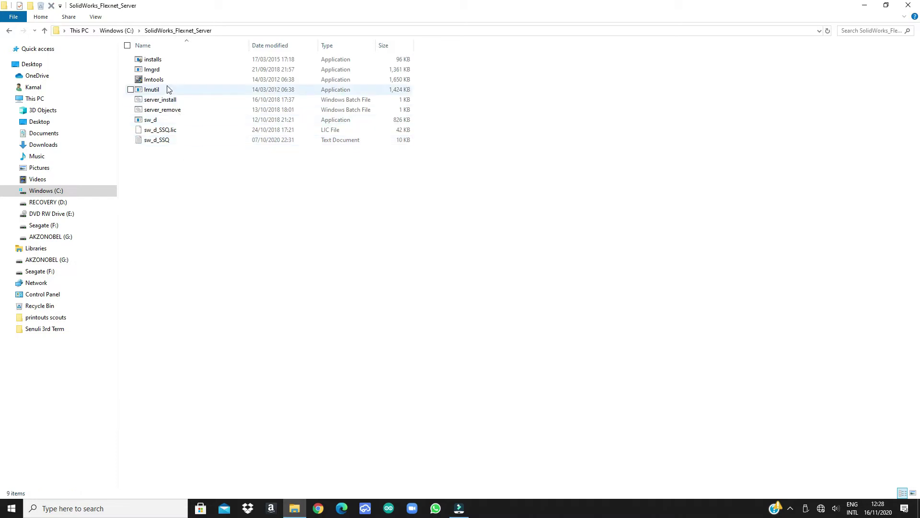
{"action": "left_click", "coordinate": [177, 100]}
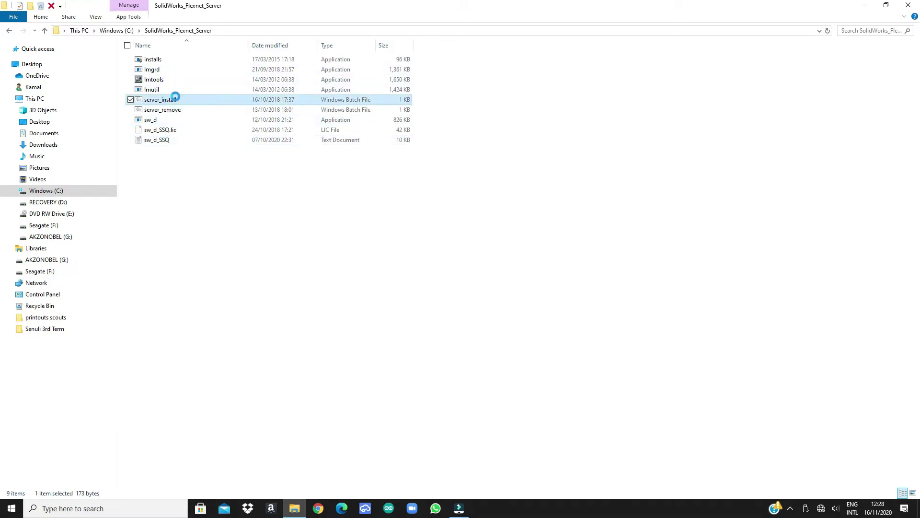
{"action": "right_click", "coordinate": [179, 104]}
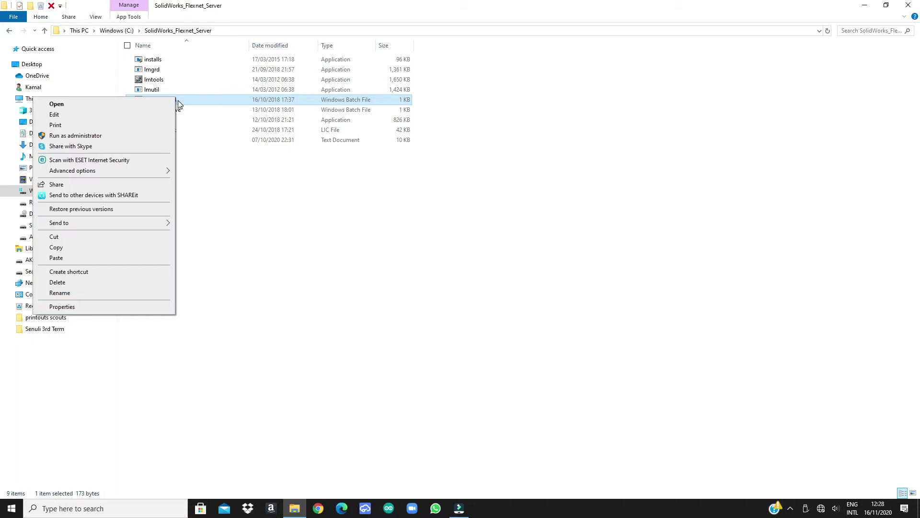
{"action": "left_click", "coordinate": [90, 136]}
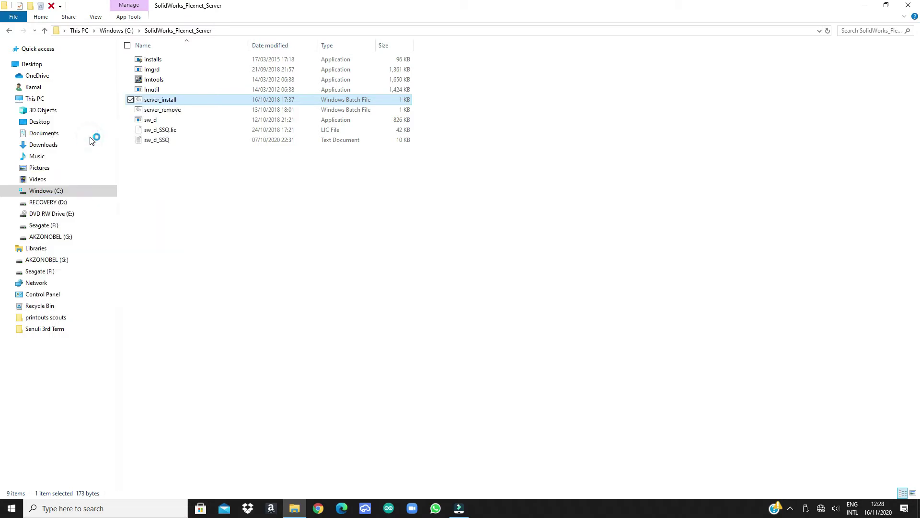
{"action": "key", "text": "XF86AudioLowerVolume"}
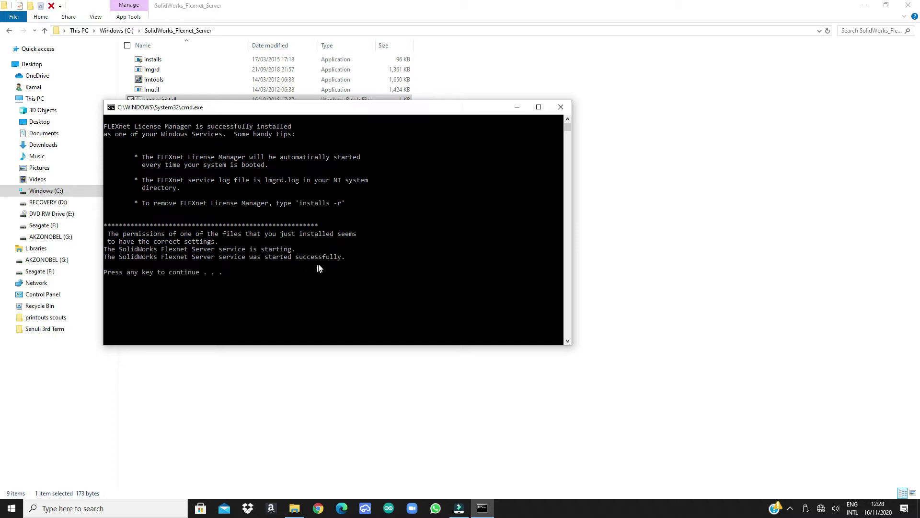
{"action": "key", "text": "Return"}
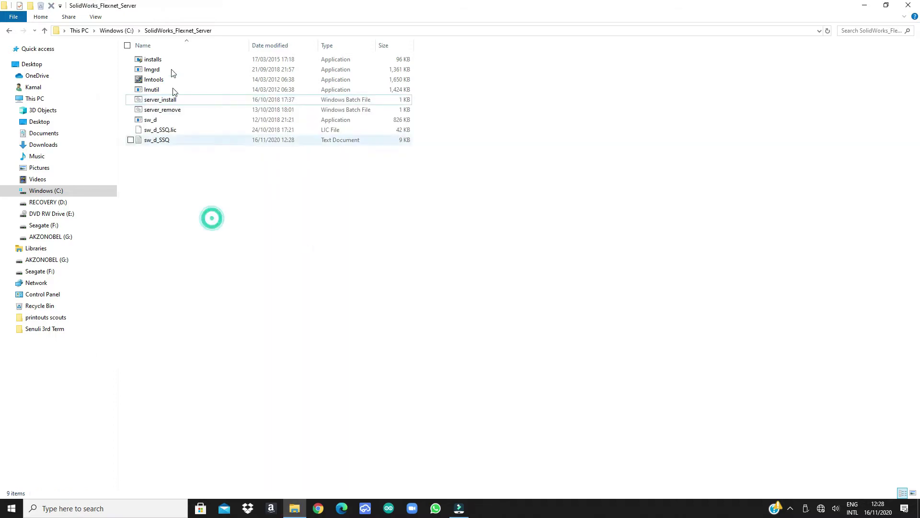
Return to the _SolidSQUAD_ folder on Seagate (F:) through BK Robotic, Solidworks and Soildworks 2019 SP0
{"action": "left_click", "coordinate": [117, 31]}
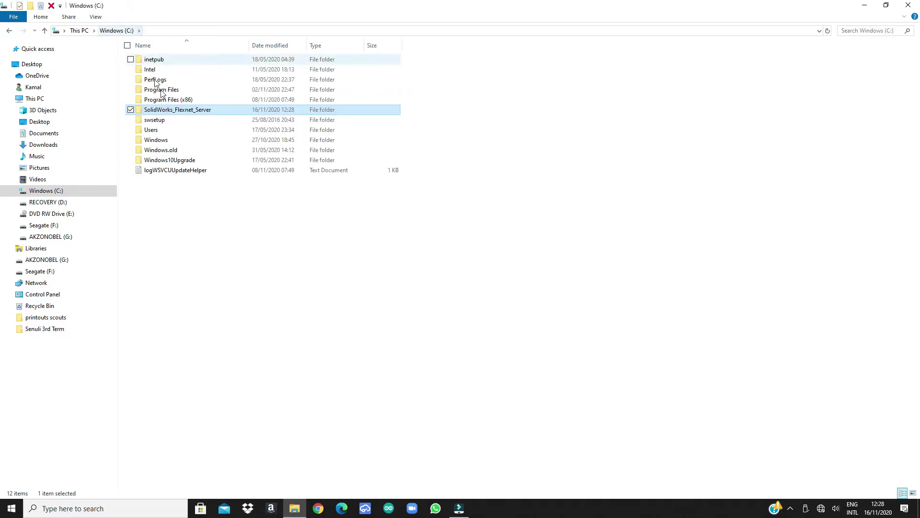
{"action": "left_click", "coordinate": [52, 226]}
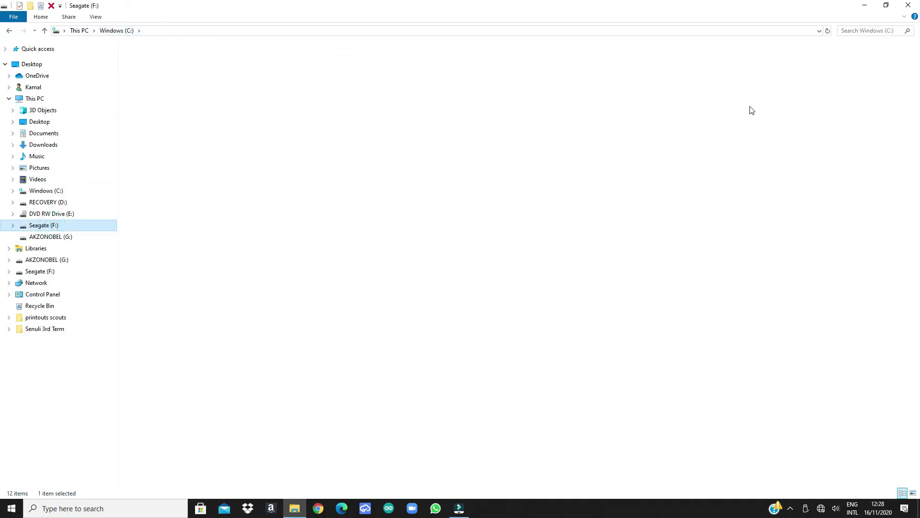
{"action": "double_click", "coordinate": [730, 70]}
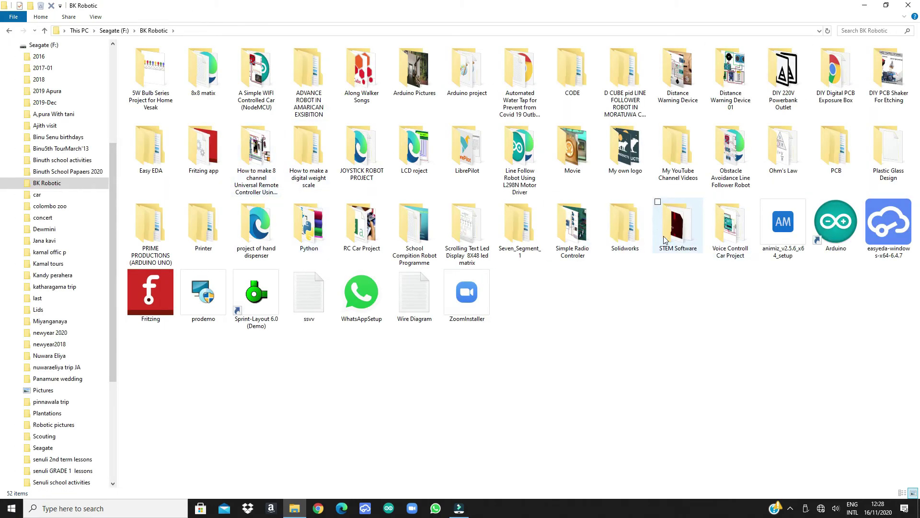
{"action": "double_click", "coordinate": [625, 225]}
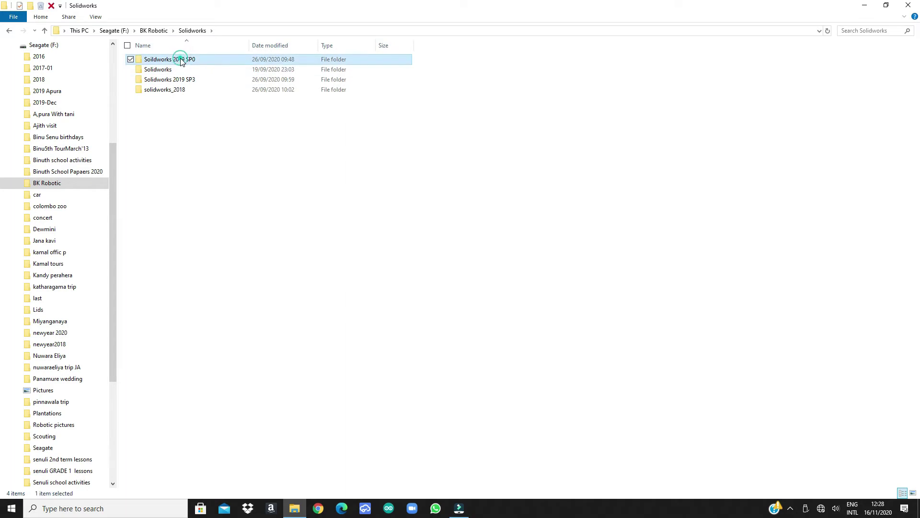
{"action": "double_click", "coordinate": [180, 59]}
{"action": "double_click", "coordinate": [188, 62]}
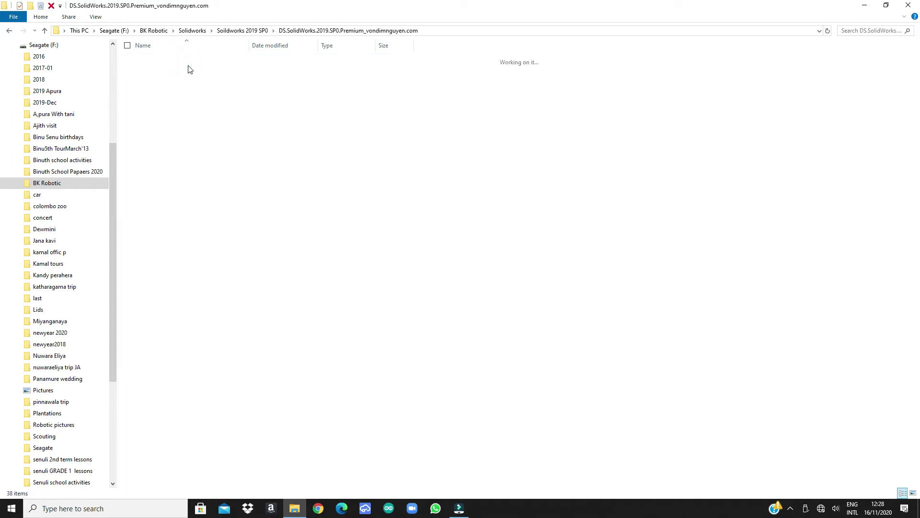
{"action": "double_click", "coordinate": [183, 61]}
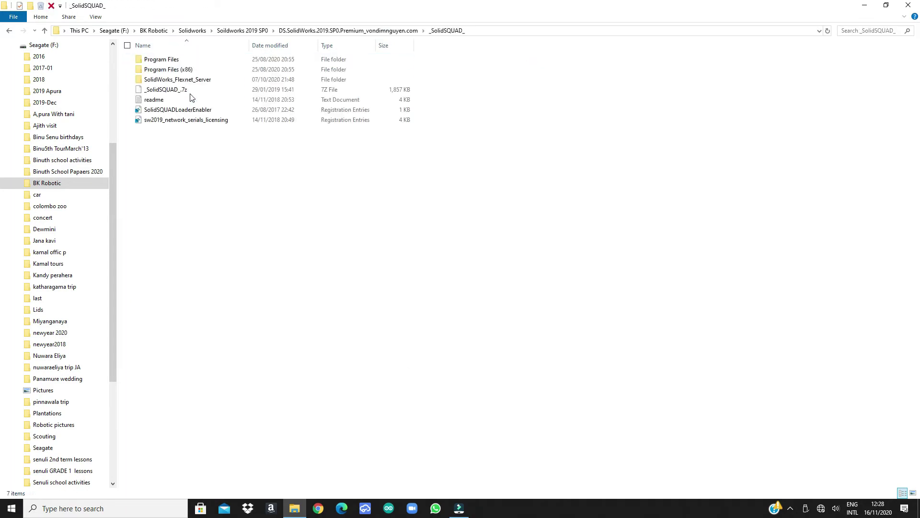
Merge the sw2019_network_serials_licensing file into the Windows registry and accept the confirmation dialogs
{"action": "left_click", "coordinate": [194, 120]}
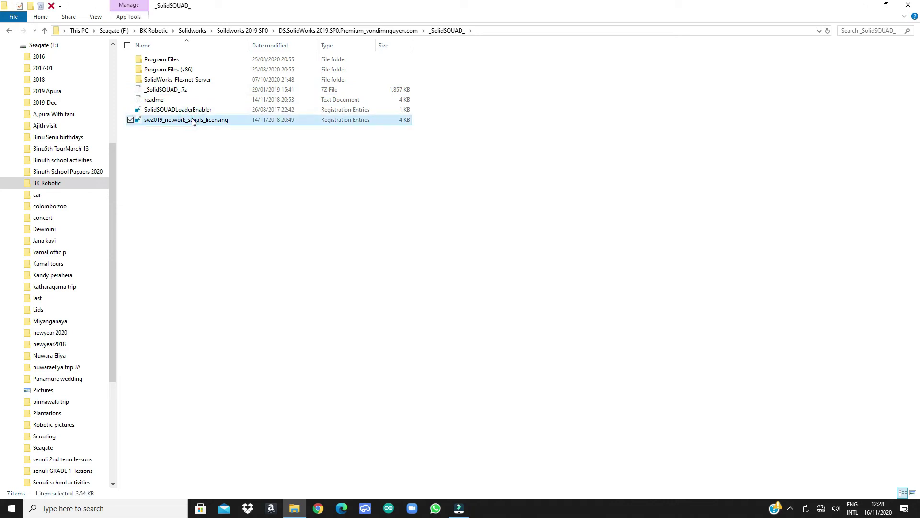
{"action": "right_click", "coordinate": [192, 118]}
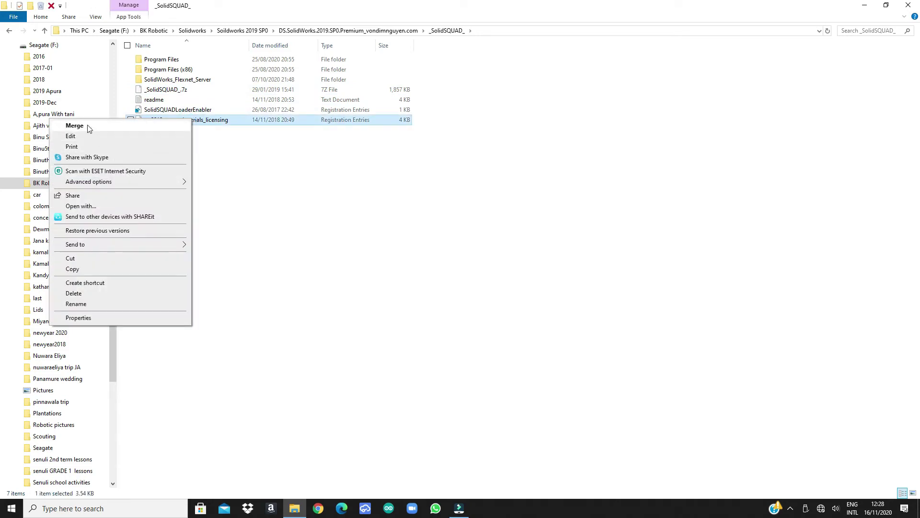
{"action": "left_click", "coordinate": [88, 126]}
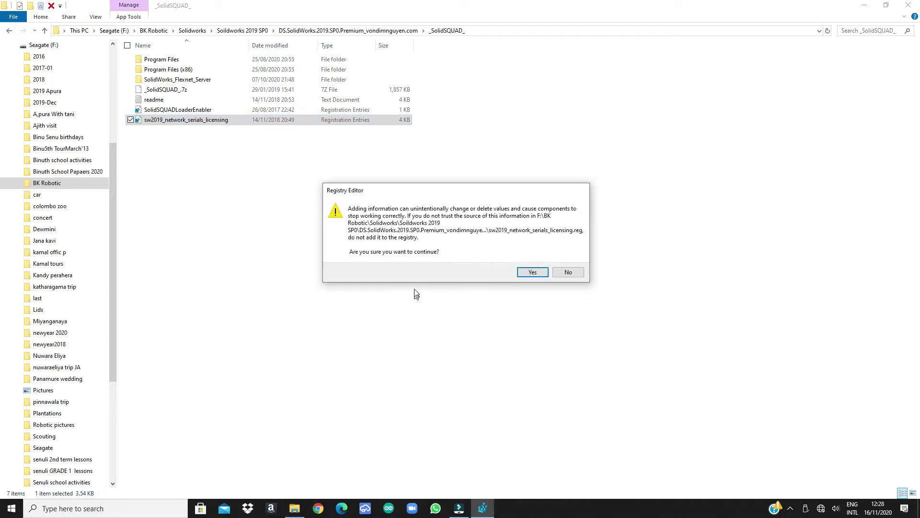
{"action": "left_click", "coordinate": [528, 273]}
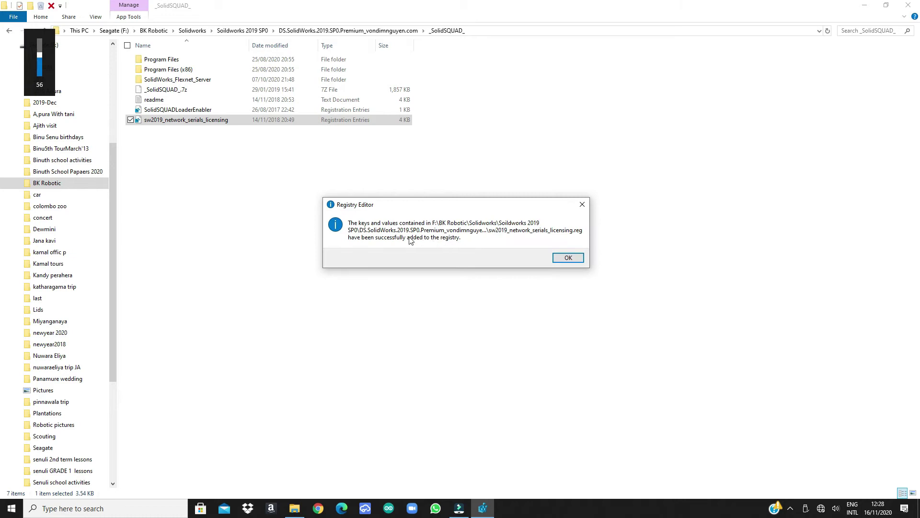
{"action": "left_click", "coordinate": [575, 259]}
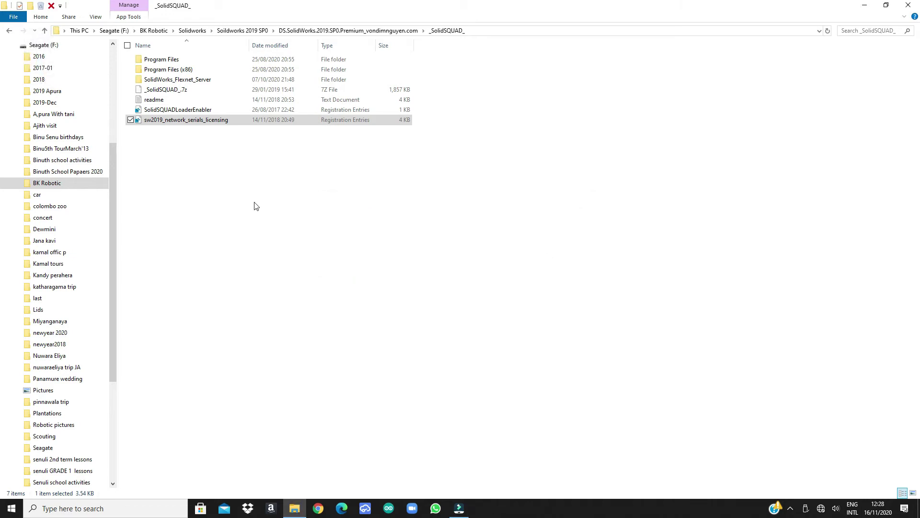
Go up to the SolidWorks 2019 SP0 Premium folder and run the setup application as administrator
{"action": "left_click", "coordinate": [290, 31]}
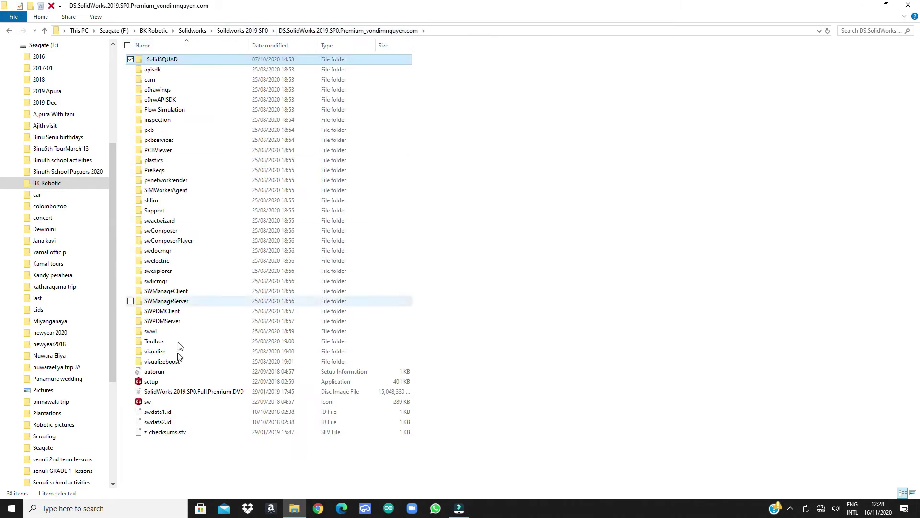
{"action": "left_click", "coordinate": [171, 382]}
{"action": "double_click", "coordinate": [172, 382]}
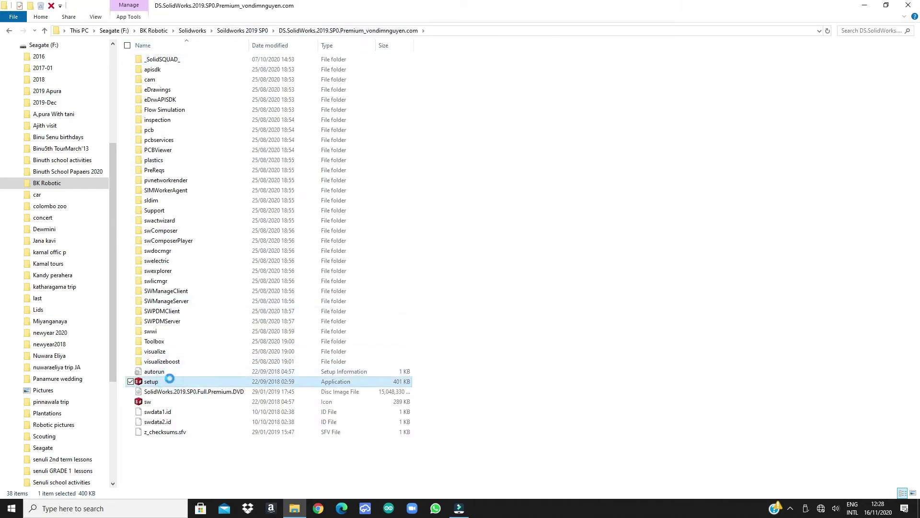
{"action": "right_click", "coordinate": [170, 379]}
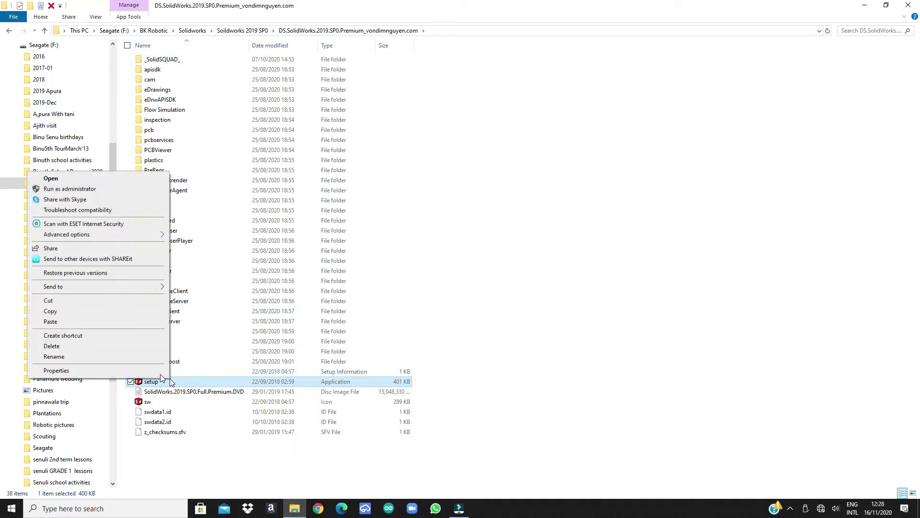
{"action": "left_click", "coordinate": [58, 190]}
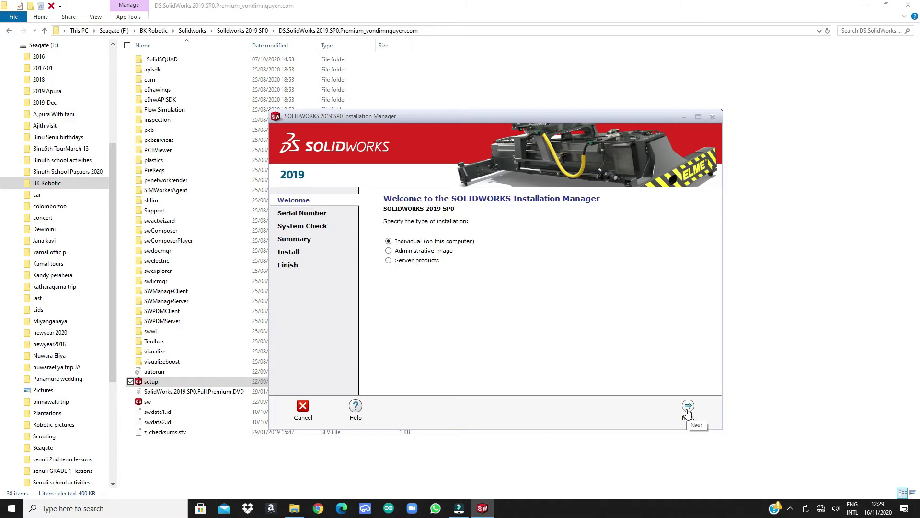
Proceed with an individual installation using the prefilled serial numbers, retry the SOLIDWORKS server connection and continue without it
{"action": "left_click", "coordinate": [688, 407]}
{"action": "scroll", "coordinate": [444, 349], "scroll_direction": "down", "scroll_amount": 5}
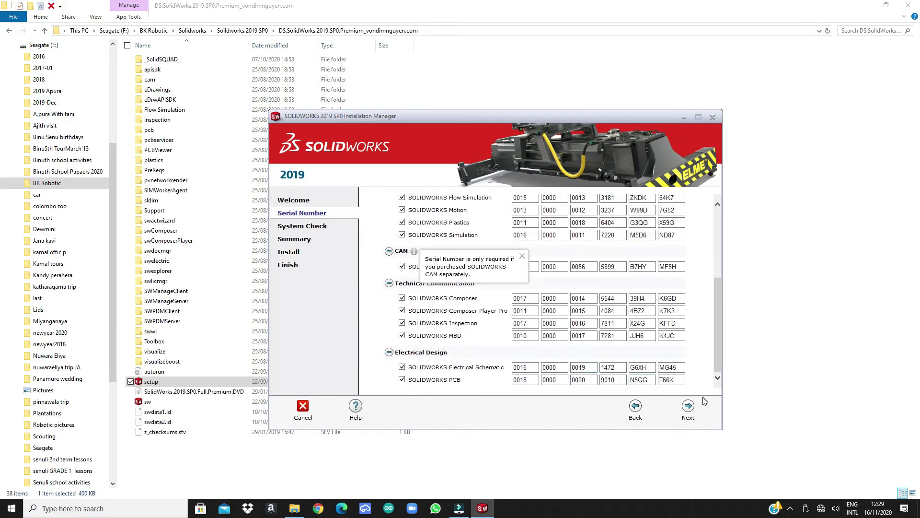
{"action": "left_click", "coordinate": [688, 407]}
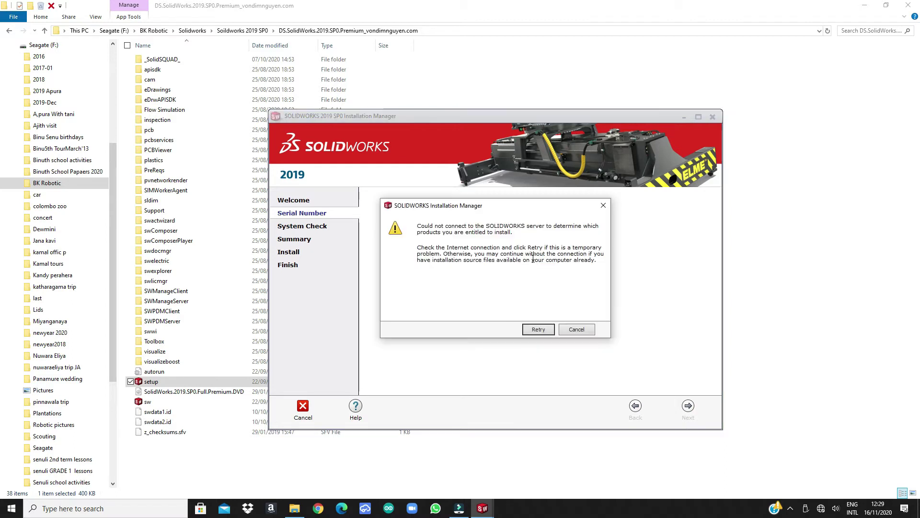
{"action": "left_click", "coordinate": [539, 329]}
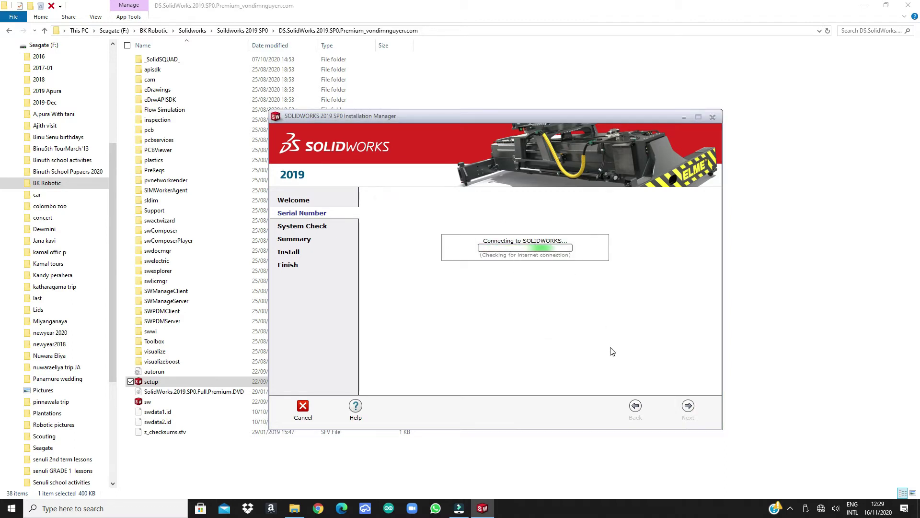
{"action": "left_click", "coordinate": [587, 331]}
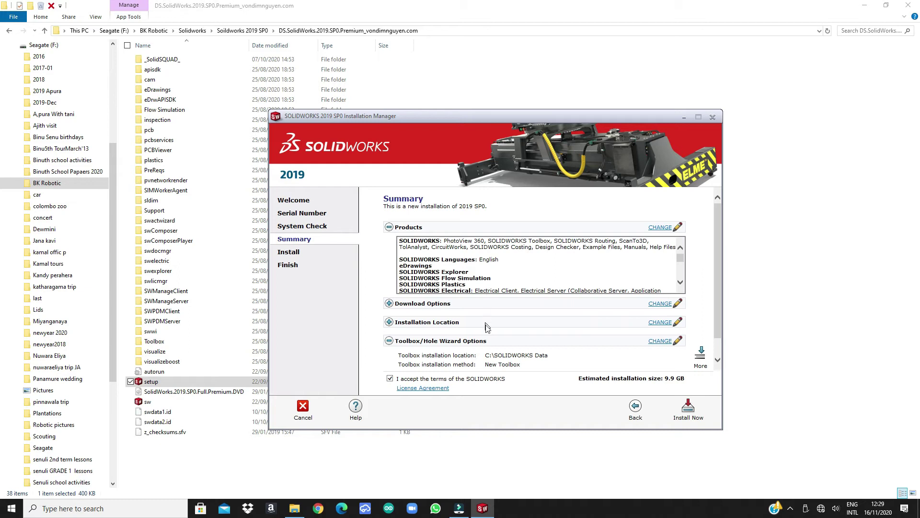
Review the products selected for the SOLIDWORKS Premium installation and return to the summary
{"action": "scroll", "coordinate": [487, 326], "scroll_direction": "down", "scroll_amount": 1}
{"action": "left_click", "coordinate": [391, 379]}
{"action": "left_click", "coordinate": [660, 228]}
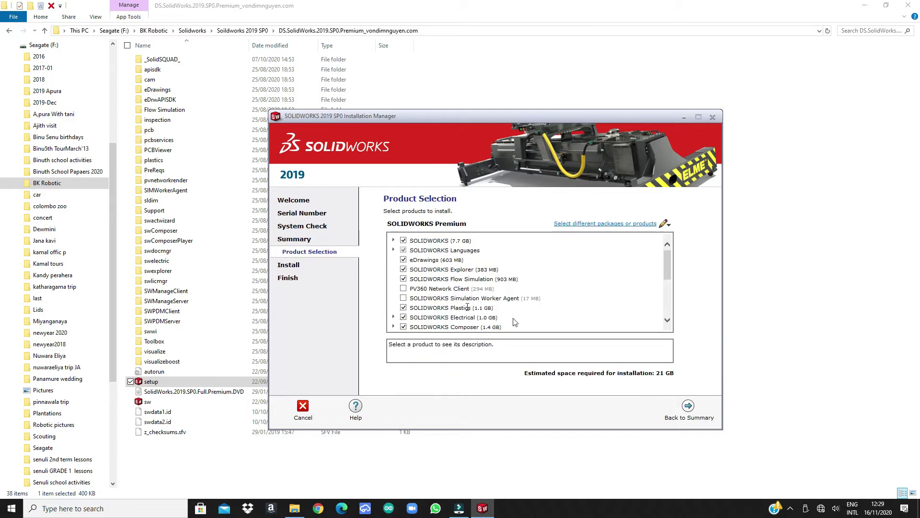
{"action": "scroll", "coordinate": [417, 297], "scroll_direction": "down", "scroll_amount": 5}
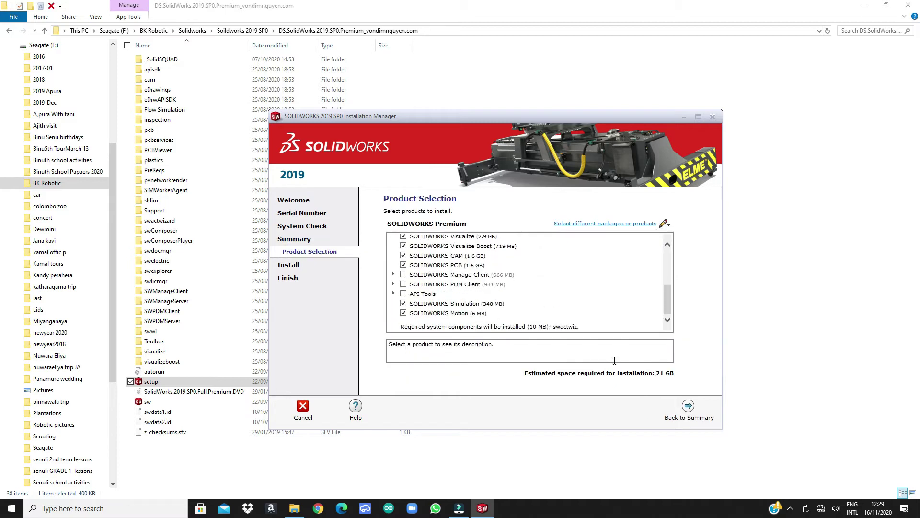
{"action": "left_click", "coordinate": [688, 406]}
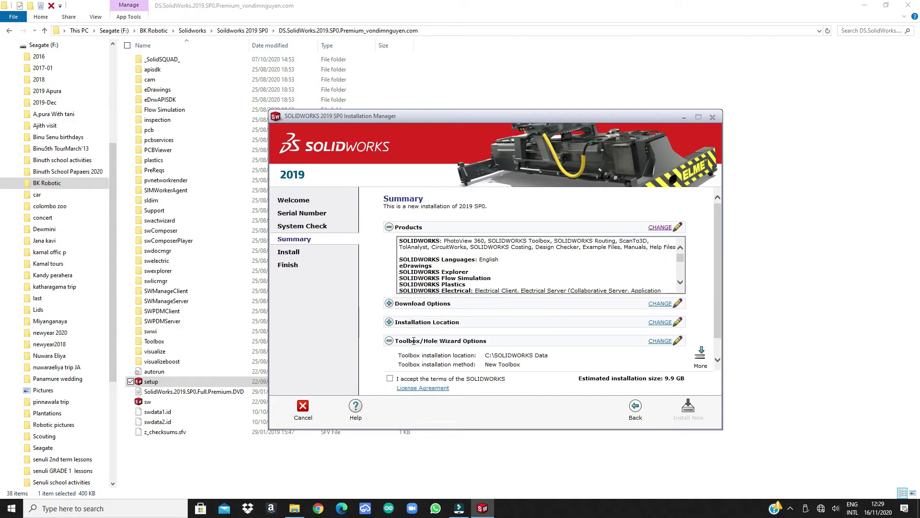
Accept the SOLIDWORKS license terms and start the installation with 25734@localhost as the license server
{"action": "left_click", "coordinate": [390, 378]}
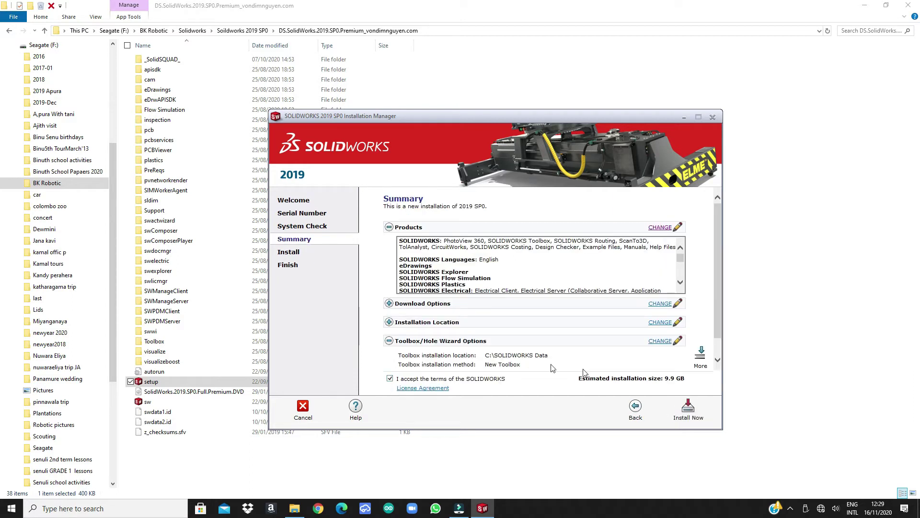
{"action": "left_click", "coordinate": [687, 408]}
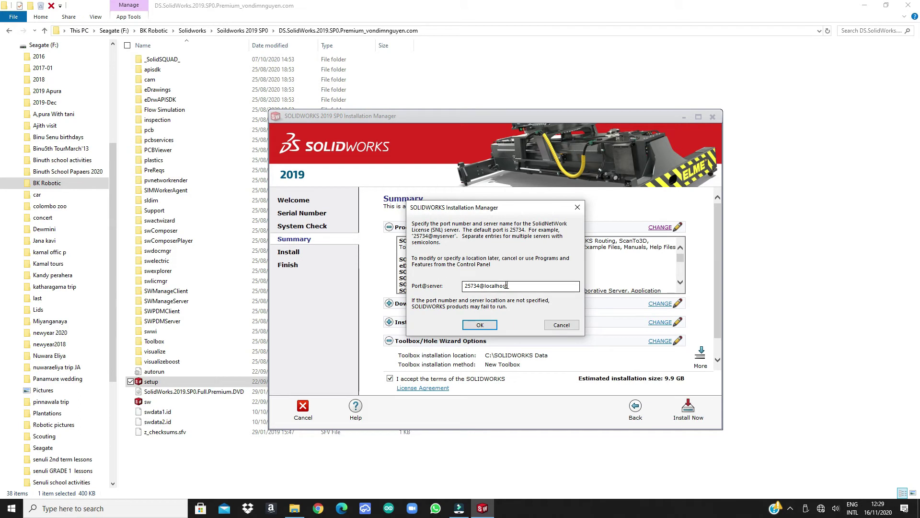
{"action": "left_click", "coordinate": [480, 324]}
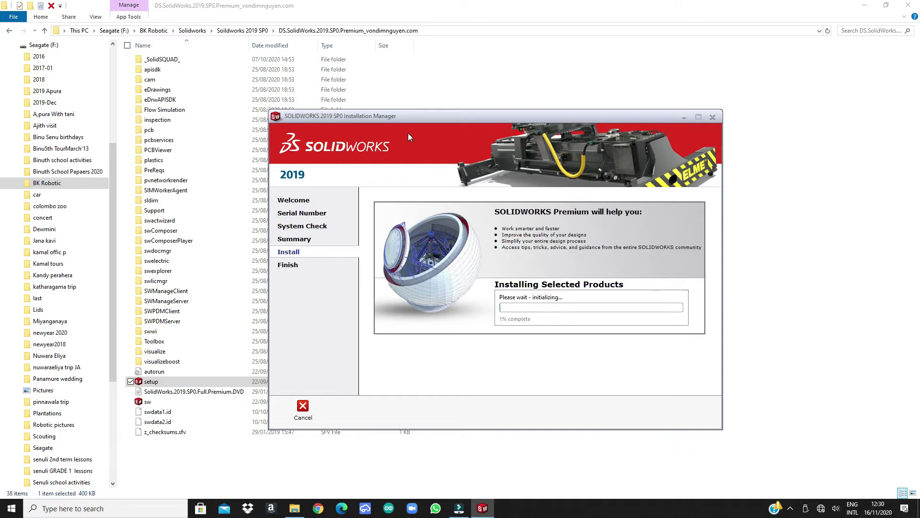
{"action": "left_click", "coordinate": [790, 507]}
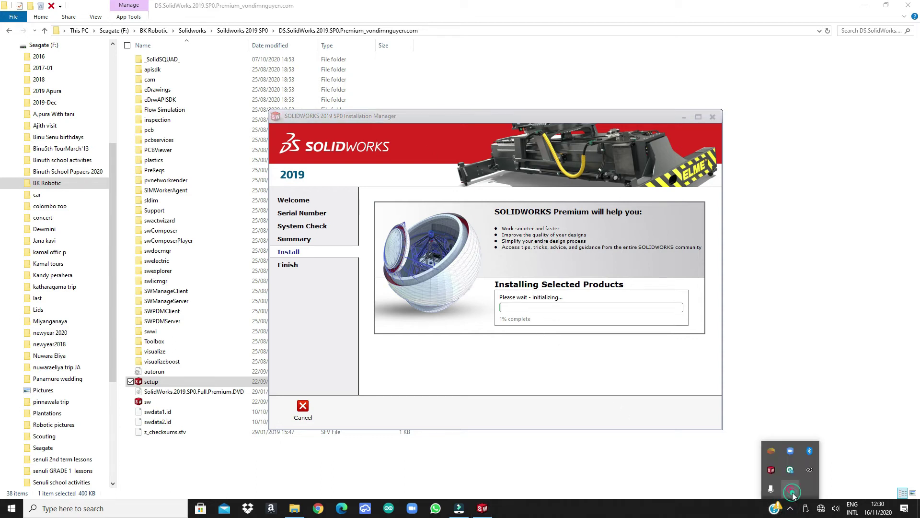
{"action": "right_click", "coordinate": [792, 492]}
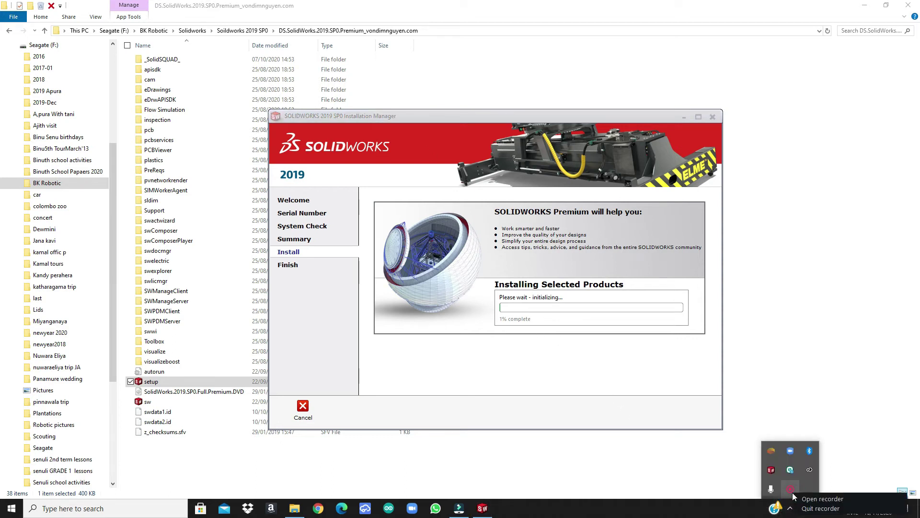
{"action": "left_click", "coordinate": [817, 499]}
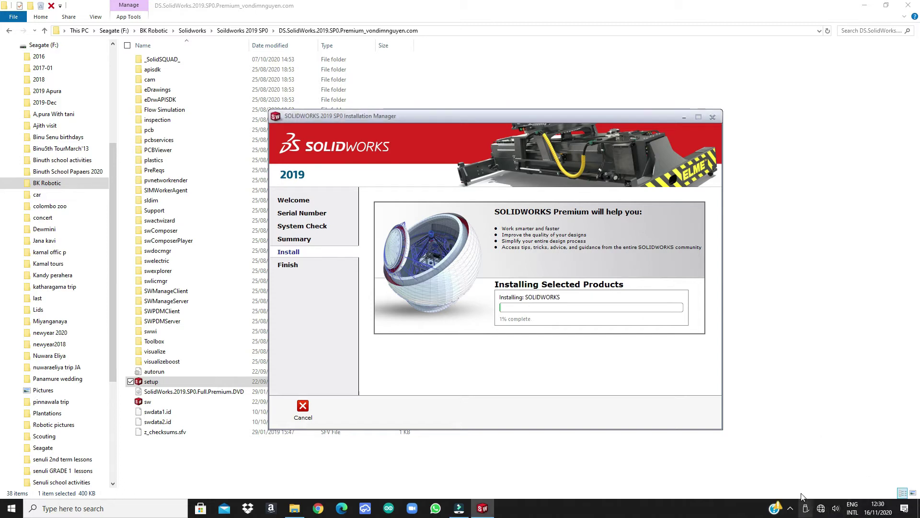
{"action": "left_click", "coordinate": [791, 508]}
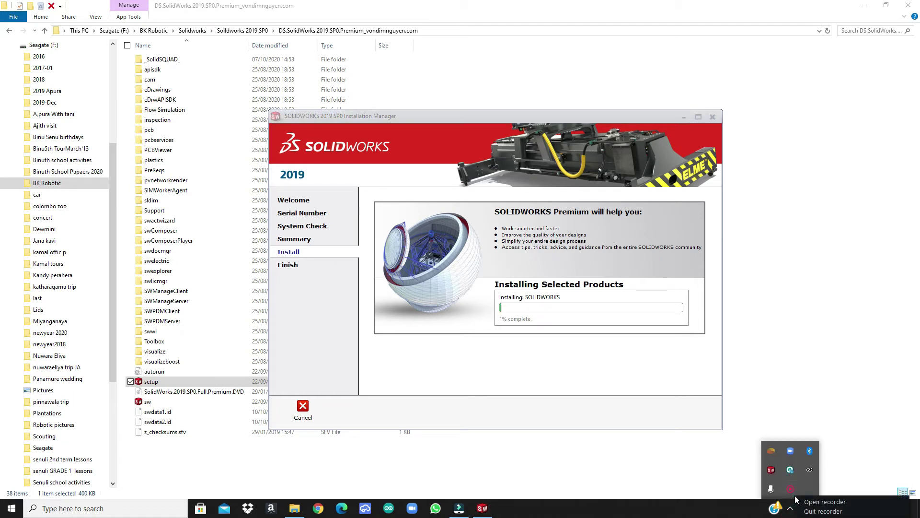
{"action": "left_click", "coordinate": [791, 490]}
{"action": "left_click", "coordinate": [791, 490]}
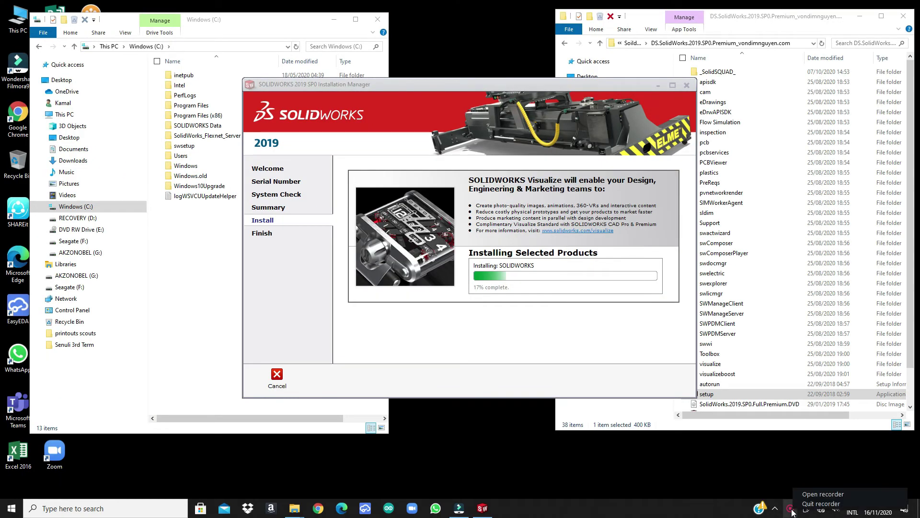
{"action": "left_click", "coordinate": [790, 509]}
{"action": "left_click", "coordinate": [791, 489]}
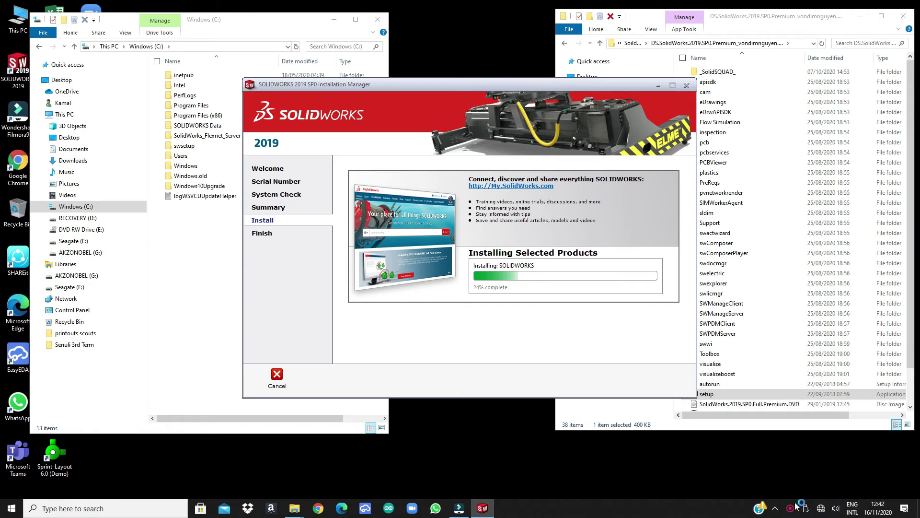
{"action": "right_click", "coordinate": [792, 509]}
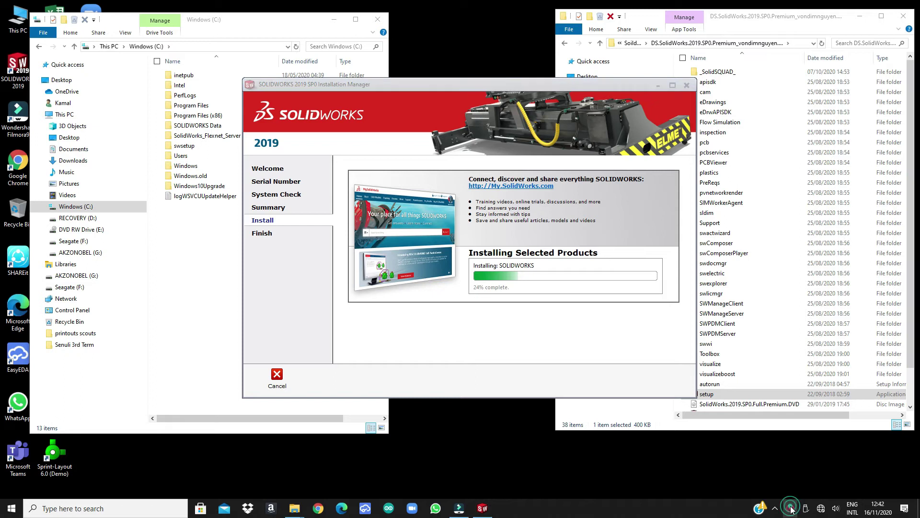
{"action": "left_click", "coordinate": [797, 492]}
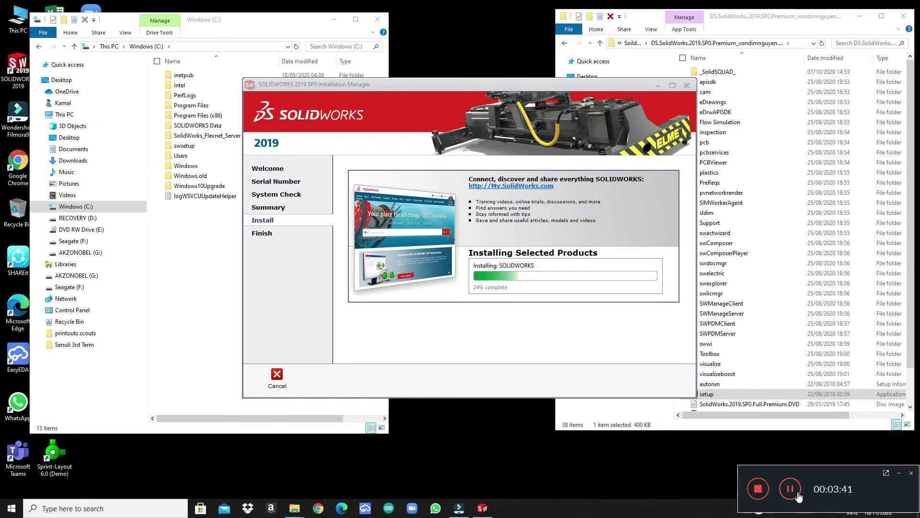
{"action": "left_click", "coordinate": [794, 492]}
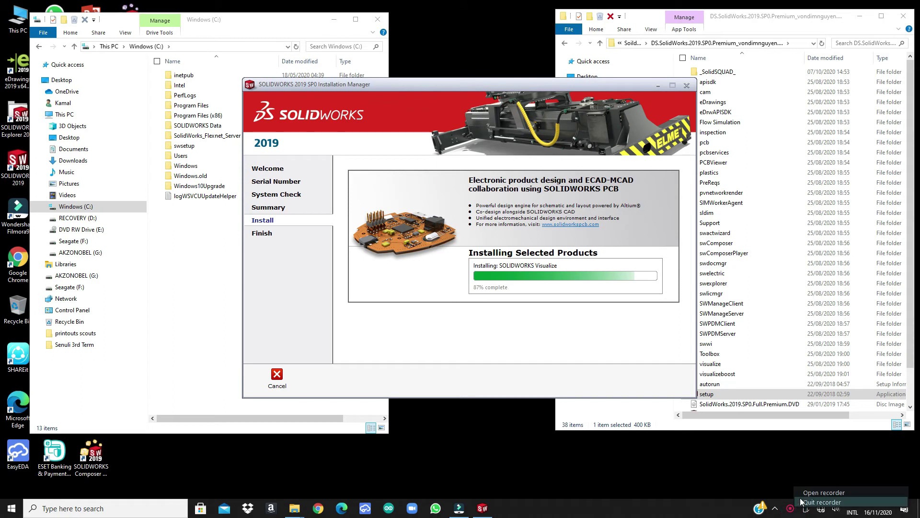
{"action": "left_click", "coordinate": [794, 509]}
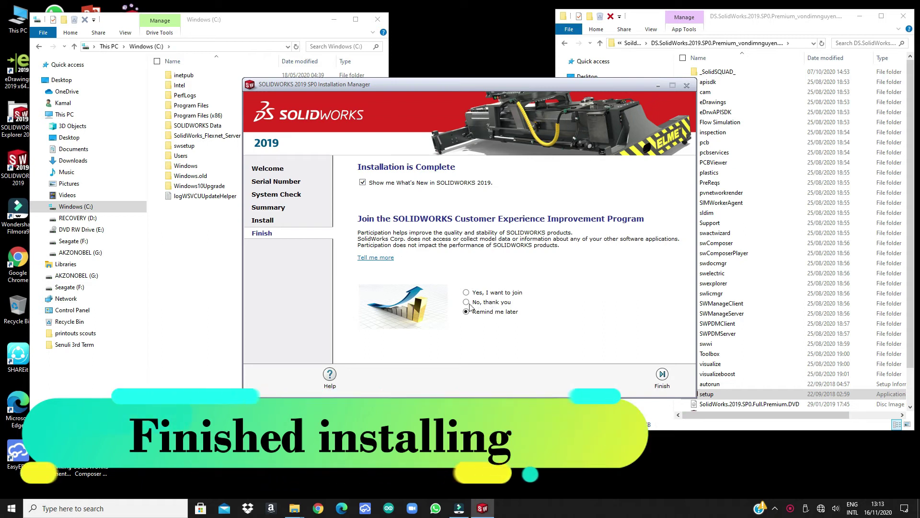
Decline joining the Customer Experience Improvement Program and finish the installation
{"action": "left_click", "coordinate": [492, 302]}
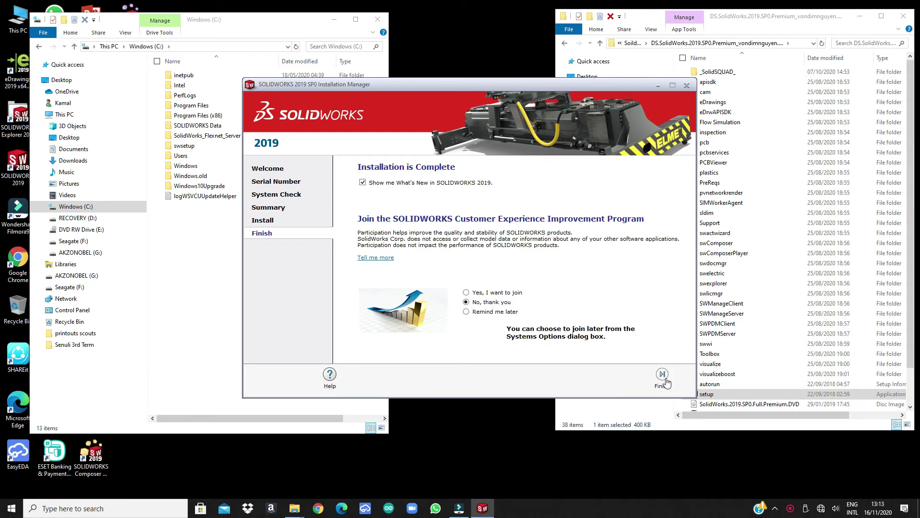
{"action": "left_click", "coordinate": [662, 377]}
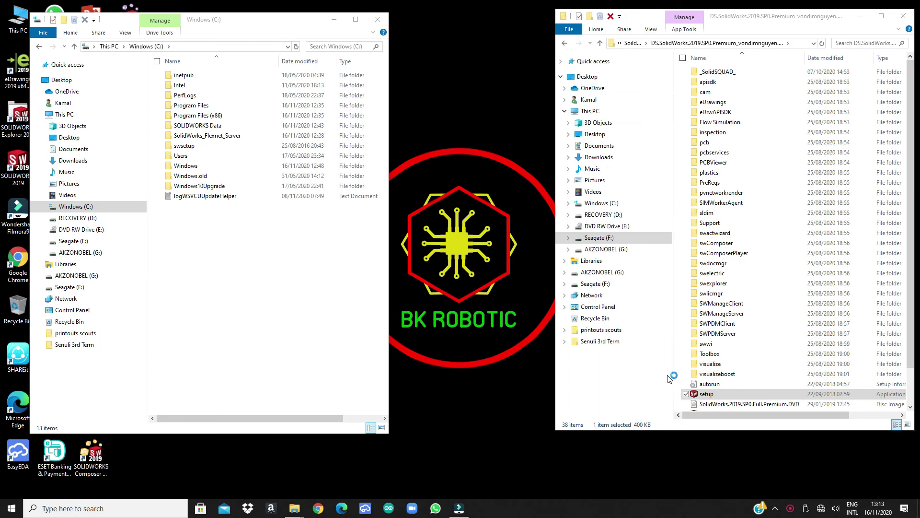
Maximize the SolidWorks 2019 SP0 Premium folder window and open its _SolidSQUAD_ folder
{"action": "left_click", "coordinate": [879, 18]}
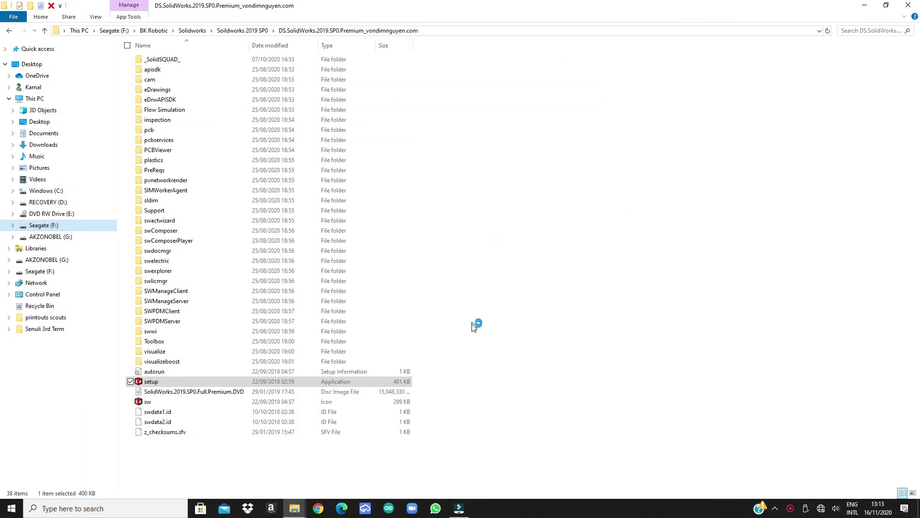
{"action": "left_click", "coordinate": [169, 59]}
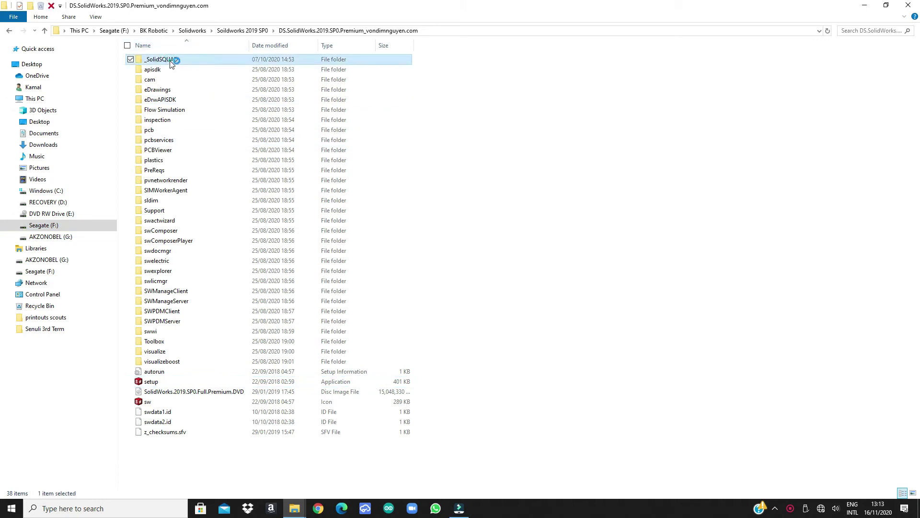
{"action": "double_click", "coordinate": [170, 59]}
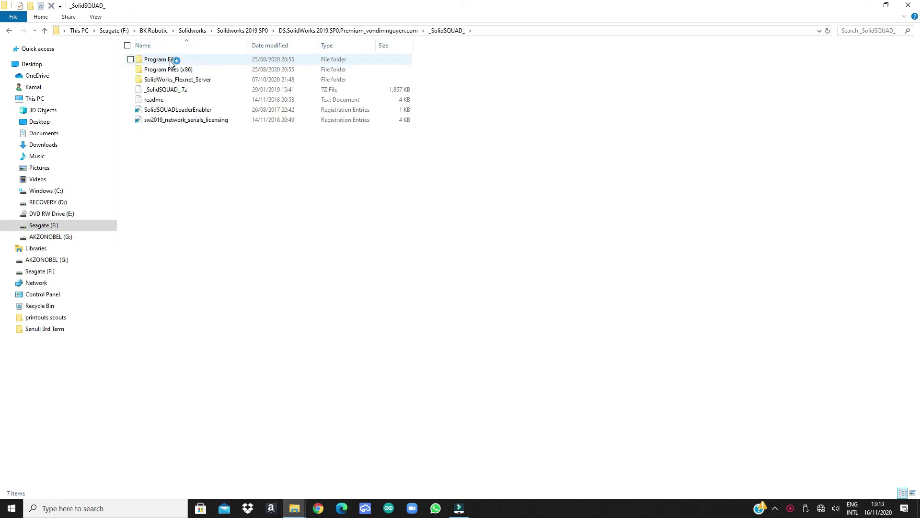
{"action": "left_click", "coordinate": [332, 30]}
{"action": "left_click", "coordinate": [249, 30]}
{"action": "left_click", "coordinate": [191, 59]}
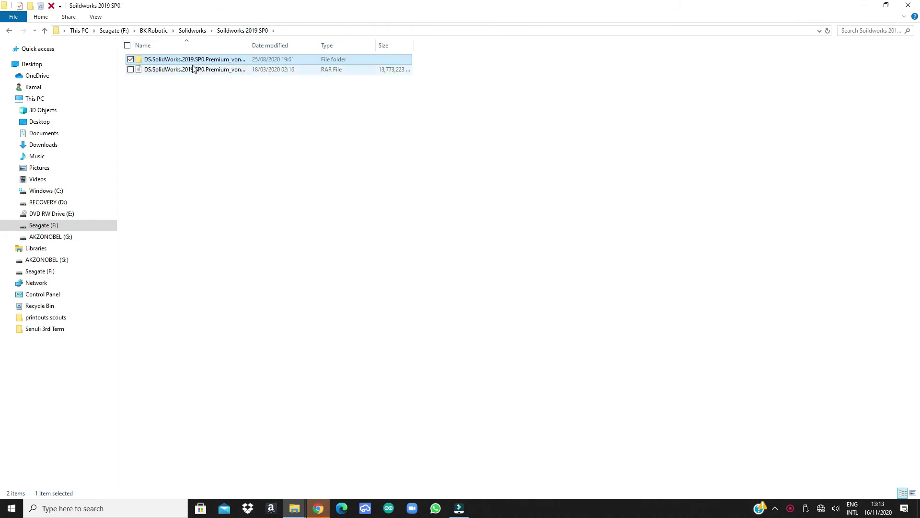
{"action": "double_click", "coordinate": [191, 59]}
{"action": "left_click", "coordinate": [201, 59]}
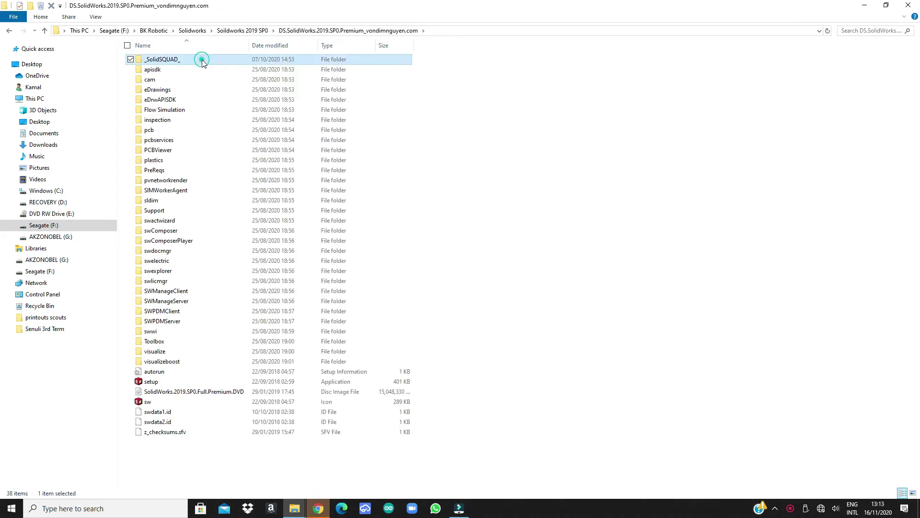
{"action": "double_click", "coordinate": [201, 59]}
Copy the SOLIDWORKS Corp folder from the Program Files folder inside _SolidSQUAD_
{"action": "double_click", "coordinate": [186, 60]}
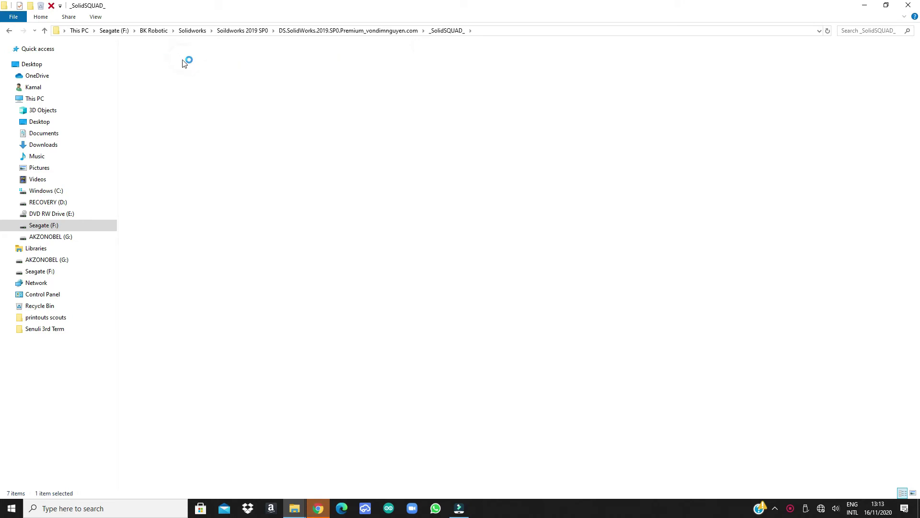
{"action": "left_click", "coordinate": [188, 61]}
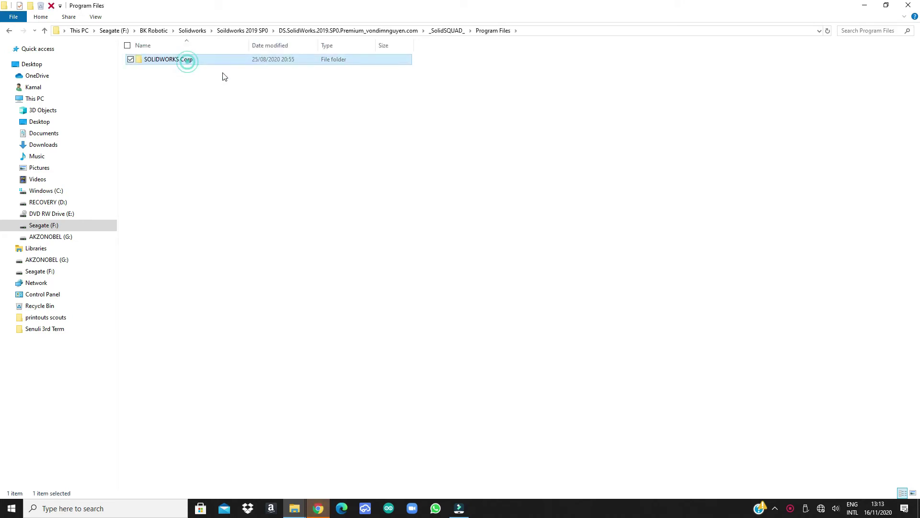
{"action": "right_click", "coordinate": [246, 61]}
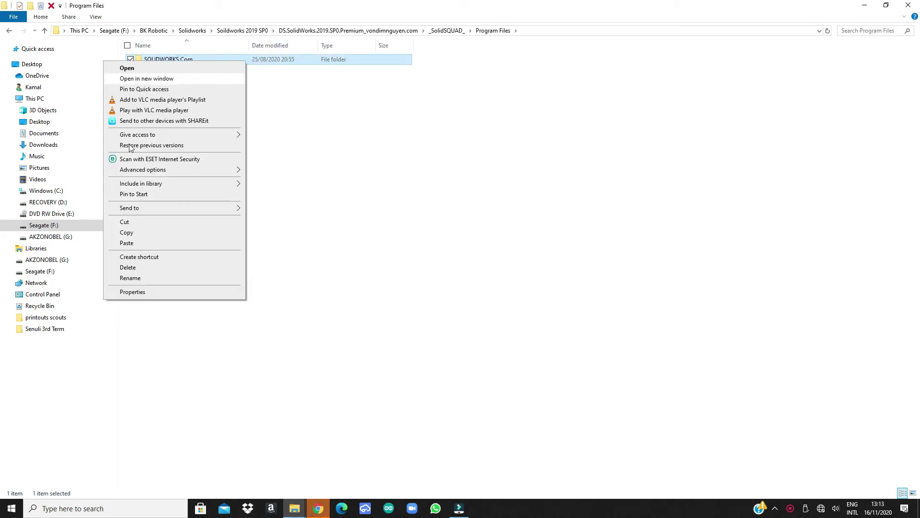
{"action": "left_click", "coordinate": [120, 232]}
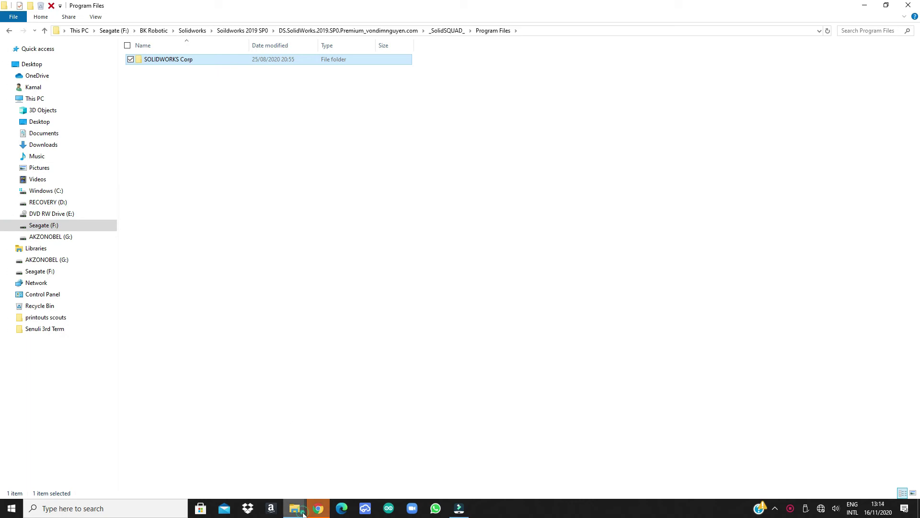
Switch to the Windows (C:) folder window and open its Program Files folder
{"action": "left_click", "coordinate": [289, 466]}
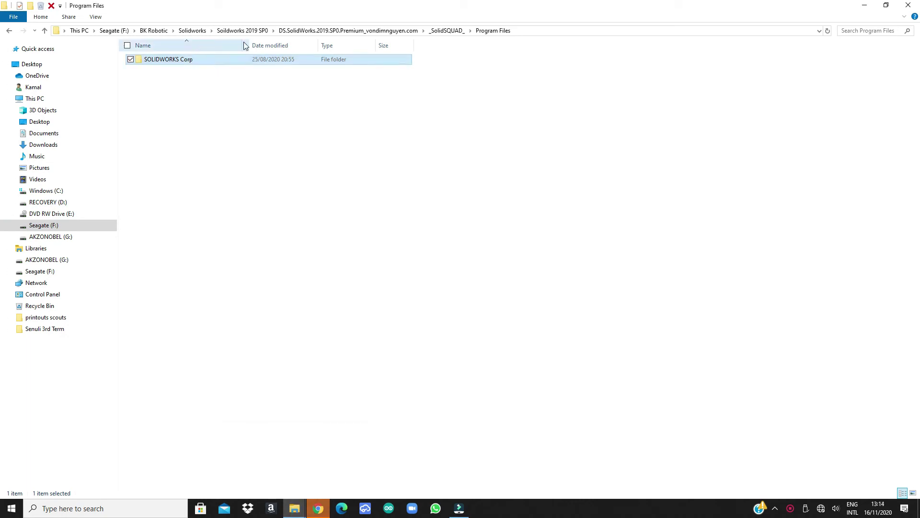
{"action": "left_click", "coordinate": [303, 510]}
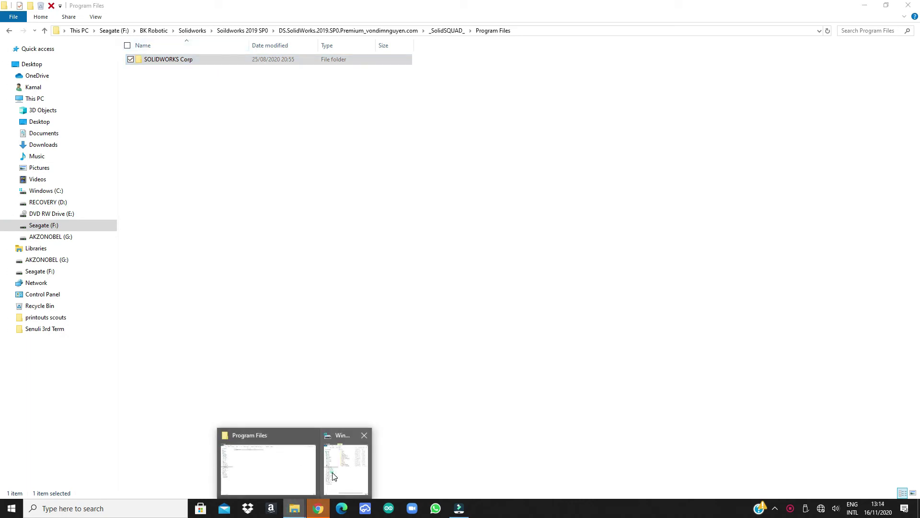
{"action": "left_click", "coordinate": [345, 463]}
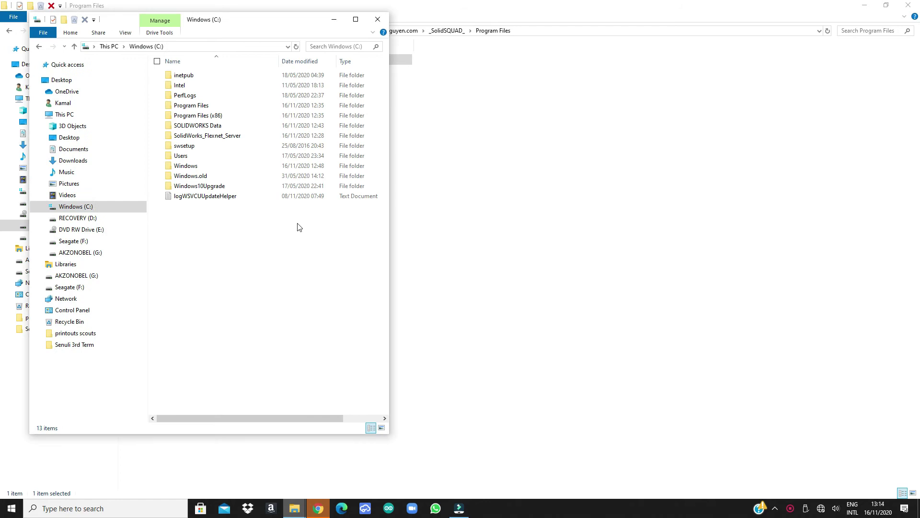
{"action": "double_click", "coordinate": [206, 105]}
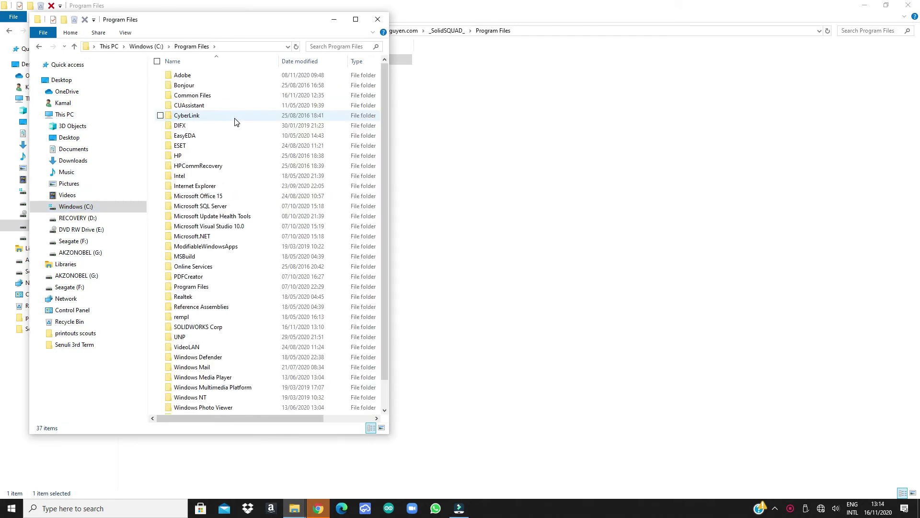
Paste the SOLIDWORKS Corp folder into Program Files on Windows (C:), granting administrator permission, and move the window aside
{"action": "right_click", "coordinate": [235, 120]}
{"action": "left_click", "coordinate": [163, 187]}
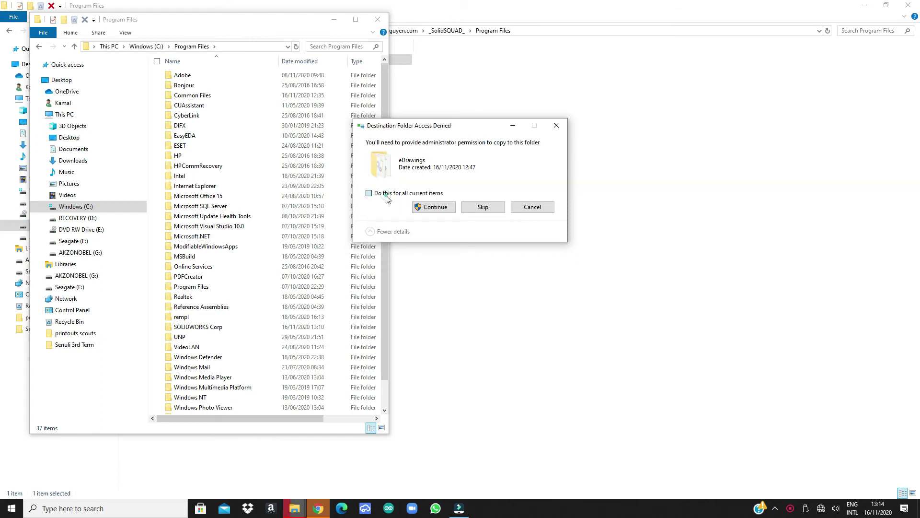
{"action": "left_click", "coordinate": [421, 207]}
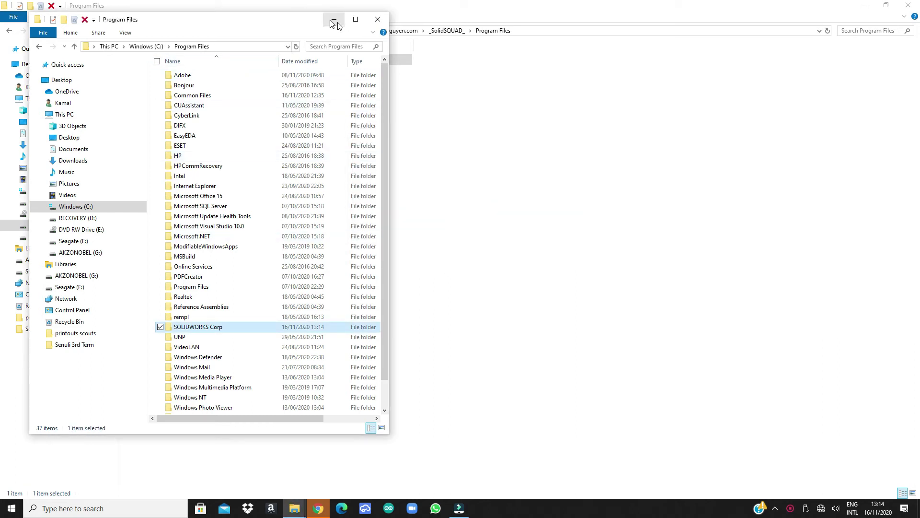
{"action": "left_click_drag", "start_coordinate": [292, 19], "coordinate": [743, 56]}
Copy the SOLIDWORKS PDM folder from the Program Files (x86) folder inside _SolidSQUAD_
{"action": "left_click", "coordinate": [446, 30]}
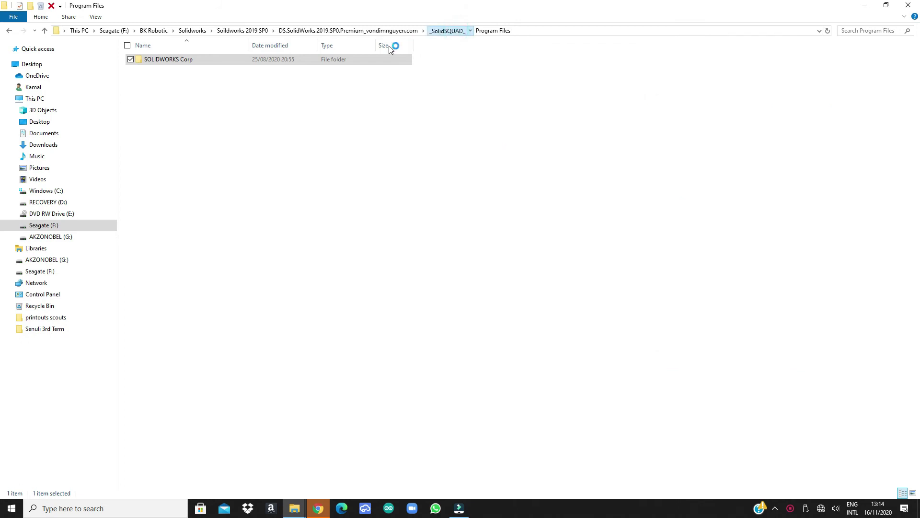
{"action": "double_click", "coordinate": [206, 69]}
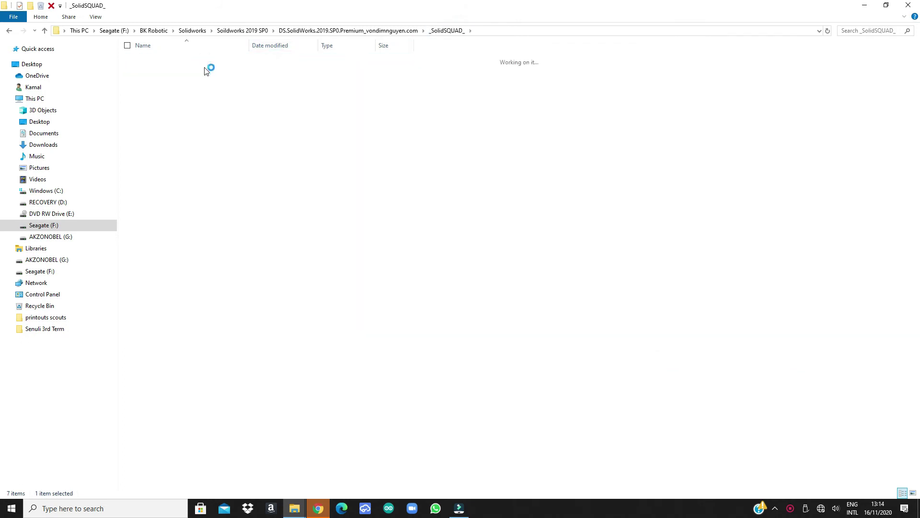
{"action": "left_click", "coordinate": [199, 63]}
{"action": "right_click", "coordinate": [198, 61]}
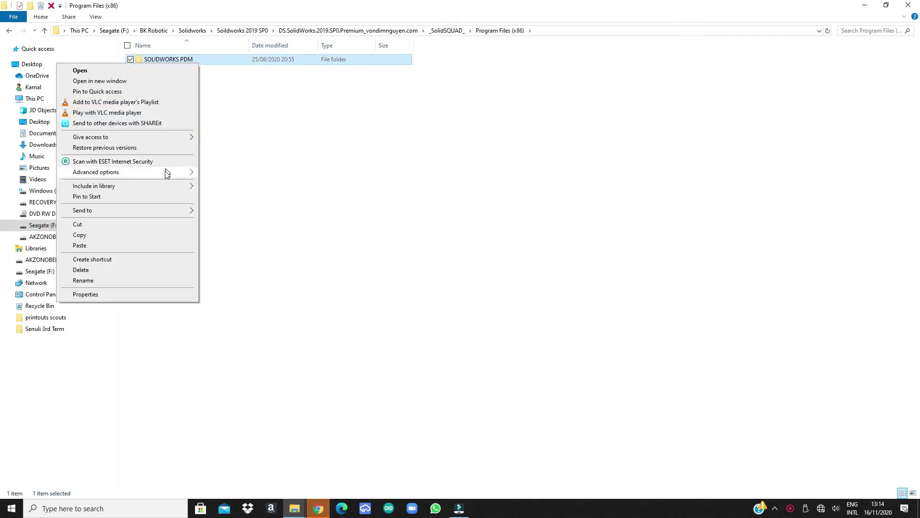
{"action": "left_click", "coordinate": [102, 236]}
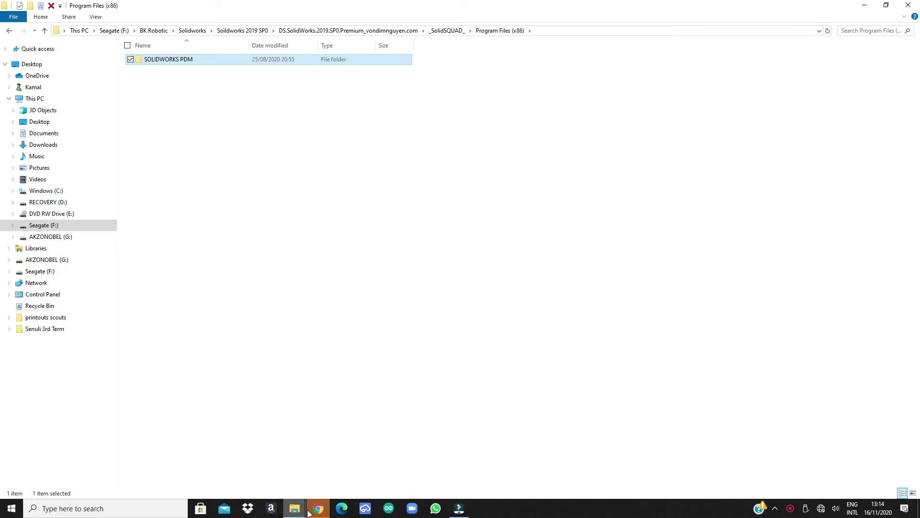
Paste the SOLIDWORKS PDM folder into Program Files (x86) on Windows (C:) with administrator permission and close that window
{"action": "mouse_move", "coordinate": [294, 508]}
{"action": "left_click", "coordinate": [340, 465]}
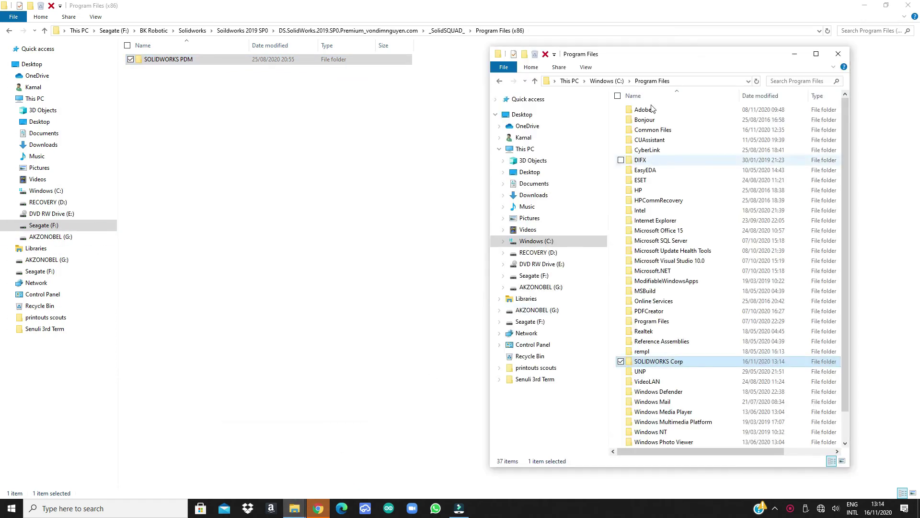
{"action": "left_click", "coordinate": [608, 83]}
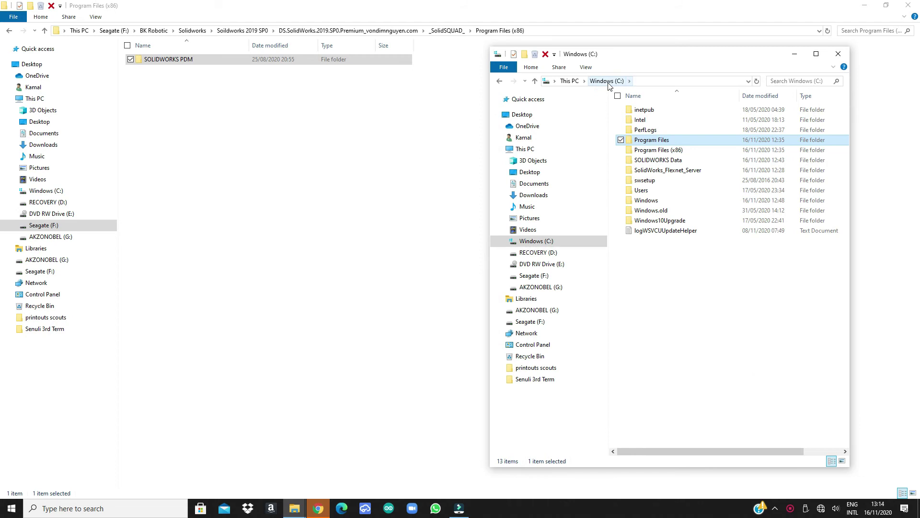
{"action": "double_click", "coordinate": [642, 152]}
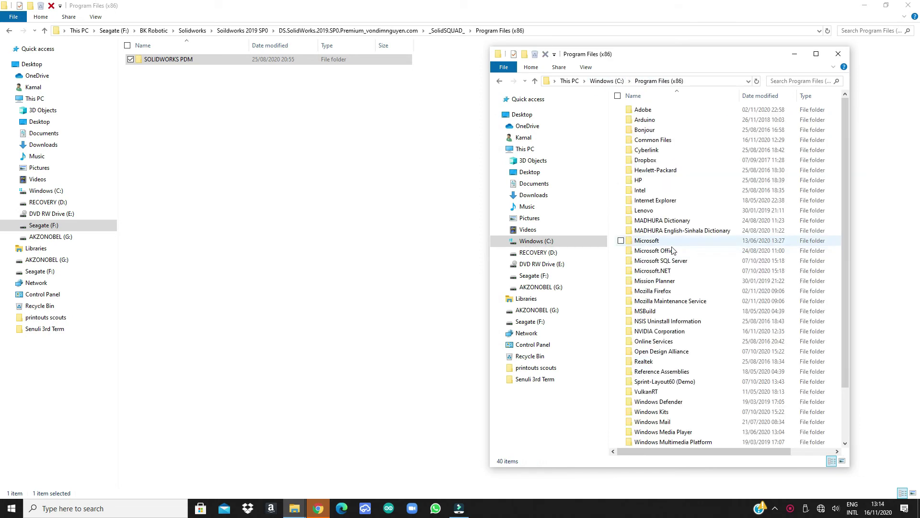
{"action": "right_click", "coordinate": [719, 248]}
{"action": "left_click", "coordinate": [652, 299]}
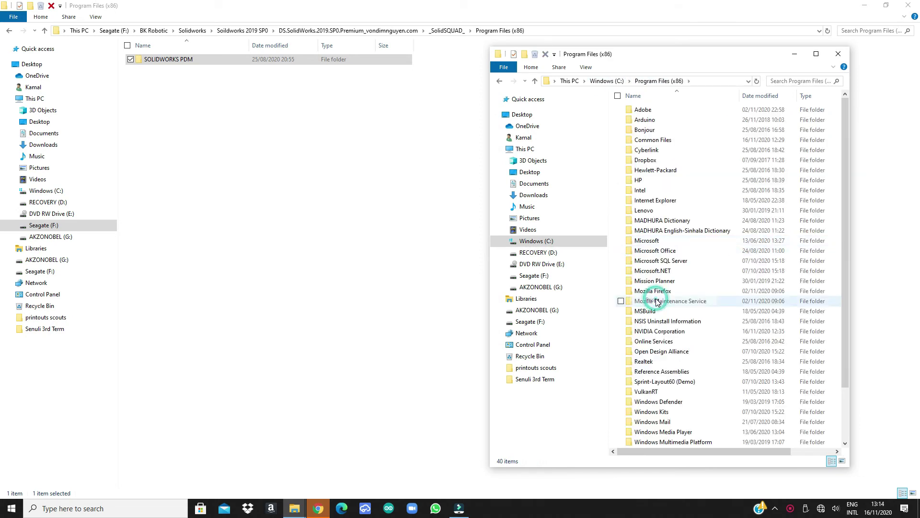
{"action": "left_click", "coordinate": [431, 189]}
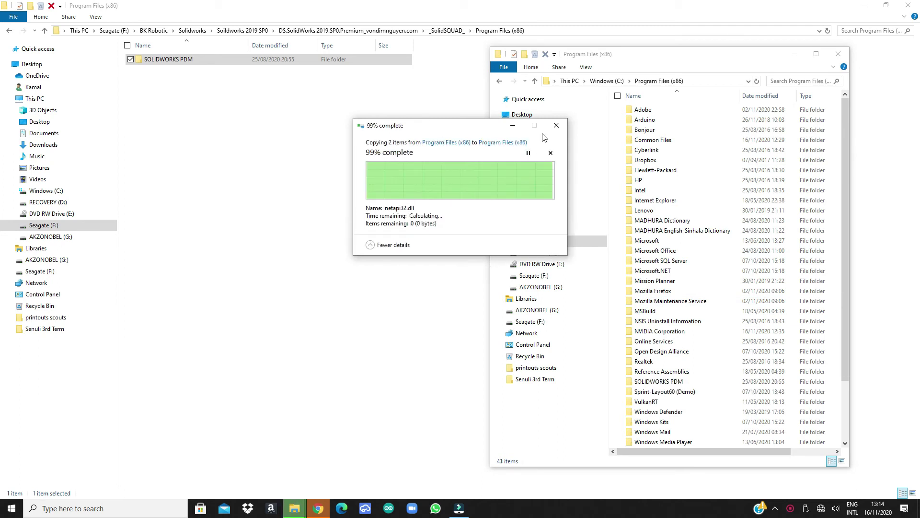
{"action": "left_click", "coordinate": [838, 53]}
Return to the _SolidSQUAD_ folder and merge the SolidSQUADLoaderEnabler file into the Windows registry
{"action": "left_click", "coordinate": [436, 30]}
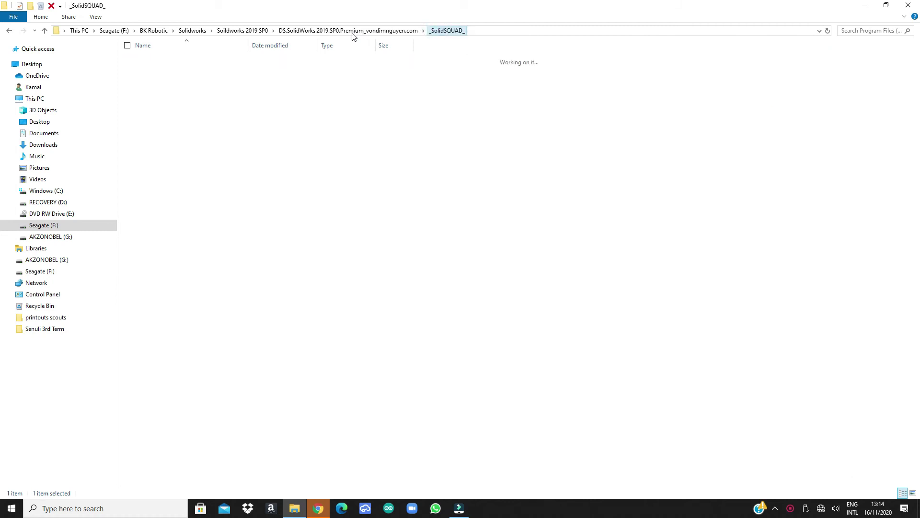
{"action": "left_click", "coordinate": [178, 120]}
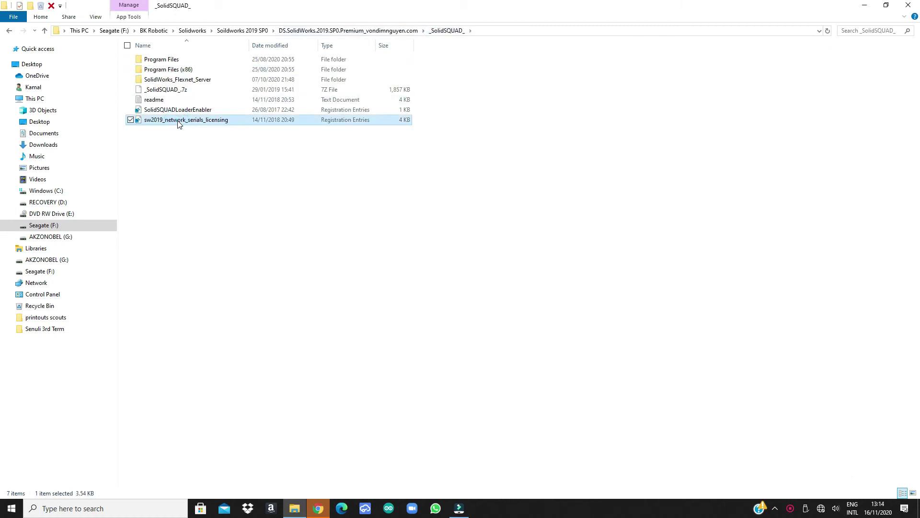
{"action": "right_click", "coordinate": [178, 122]}
{"action": "left_click", "coordinate": [211, 198]}
{"action": "left_click", "coordinate": [170, 108]}
{"action": "right_click", "coordinate": [174, 110]}
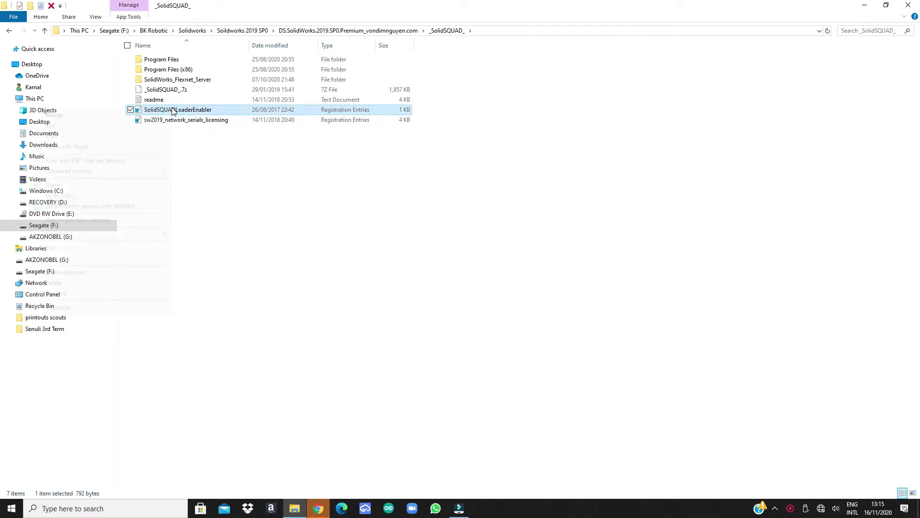
{"action": "left_click", "coordinate": [48, 117]}
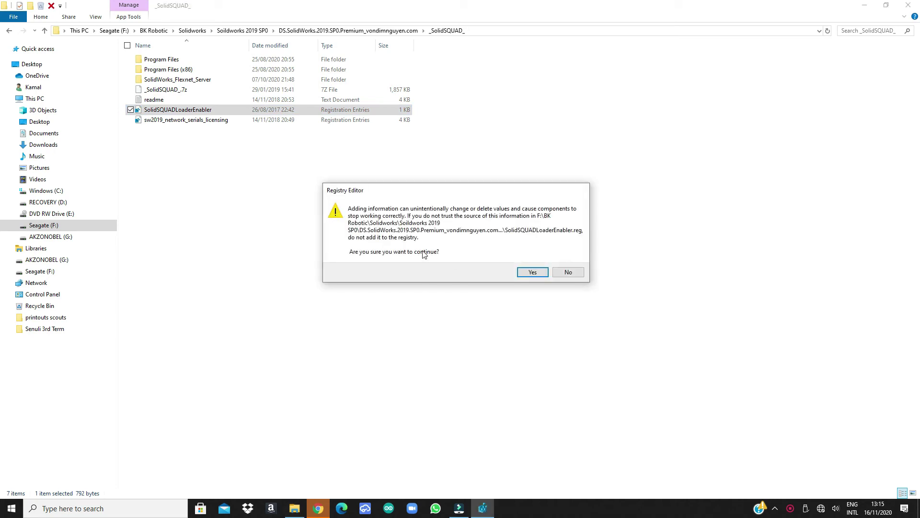
{"action": "left_click", "coordinate": [528, 271]}
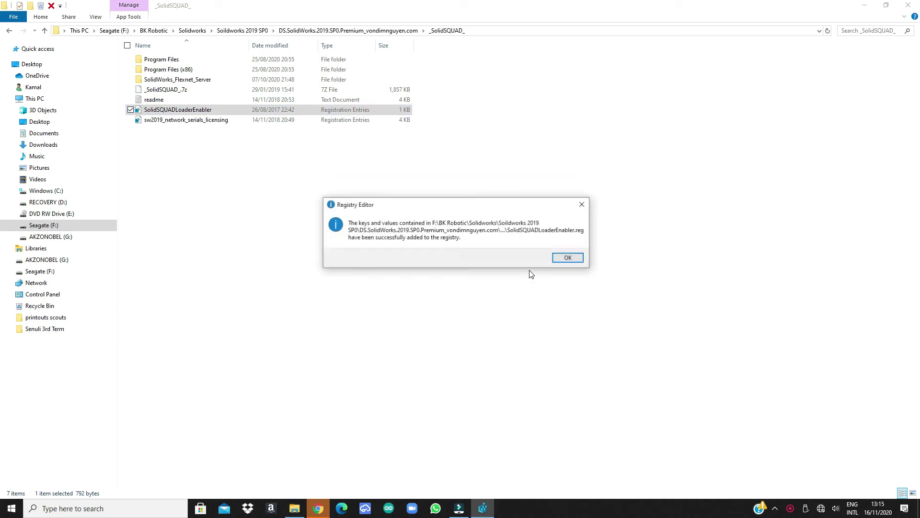
{"action": "left_click", "coordinate": [555, 259]}
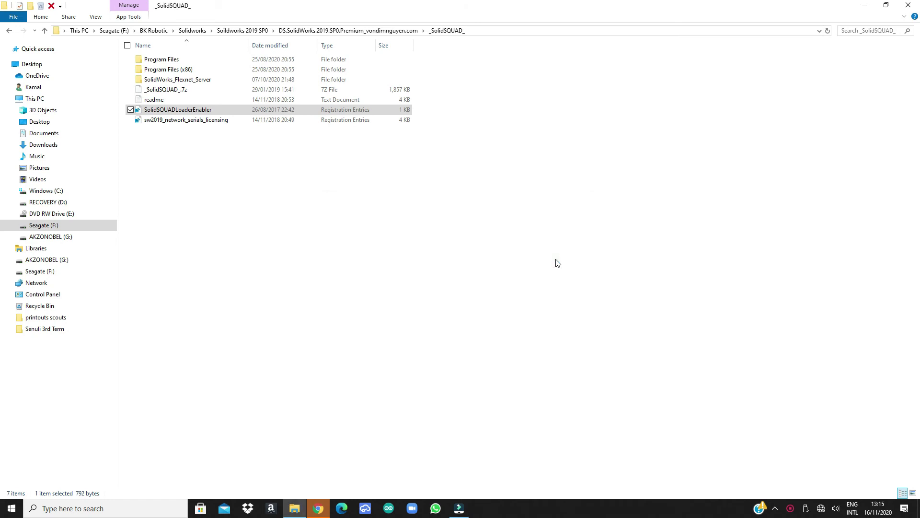
{"action": "right_click", "coordinate": [803, 504]}
{"action": "left_click", "coordinate": [803, 497]}
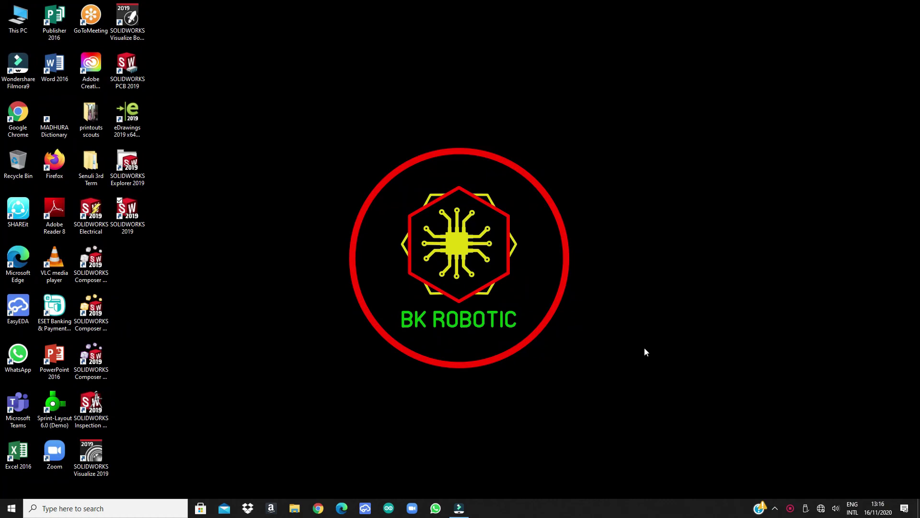
Launch SOLIDWORKS 2019 from the desktop, view its Welcome dialog and close it
{"action": "double_click", "coordinate": [126, 216]}
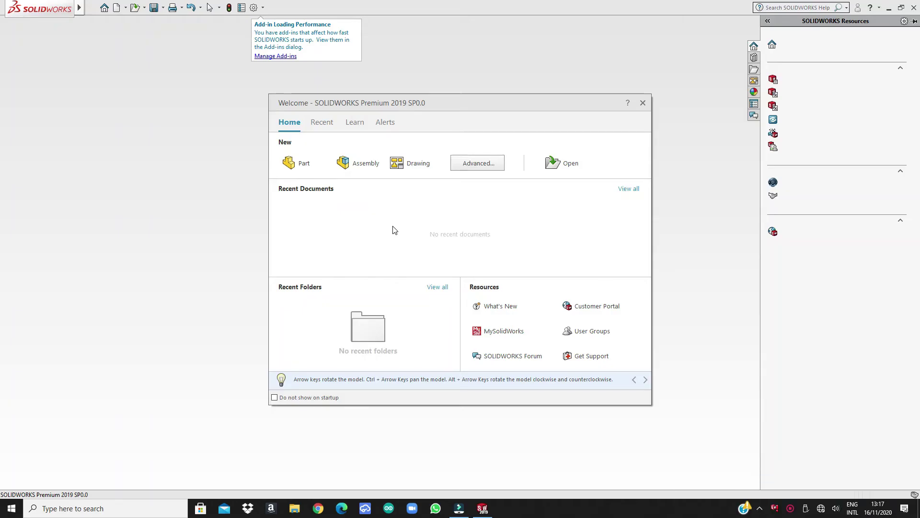
{"action": "left_click", "coordinate": [642, 104]}
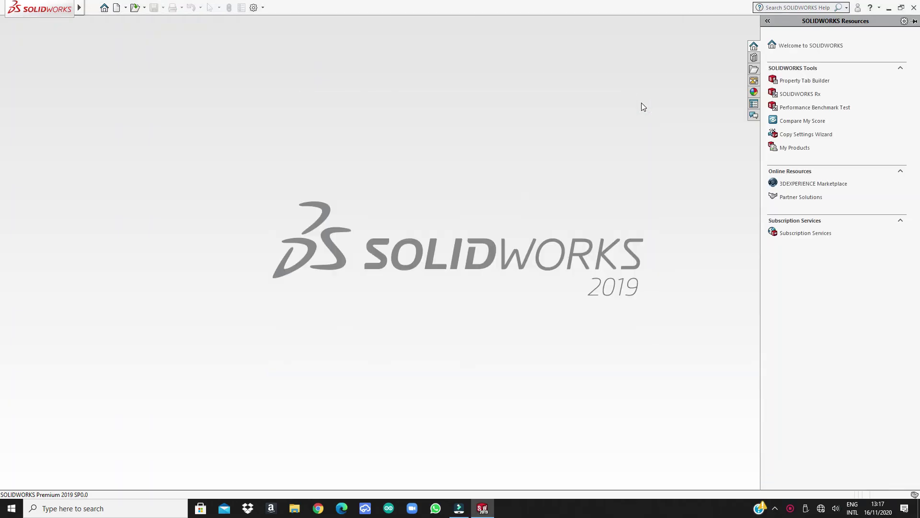
{"action": "left_click", "coordinate": [104, 7]}
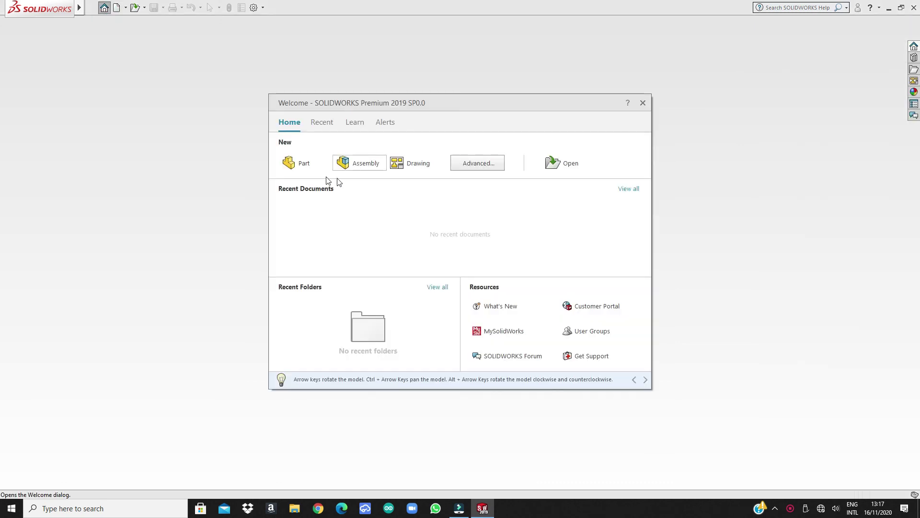
{"action": "left_click", "coordinate": [644, 103]}
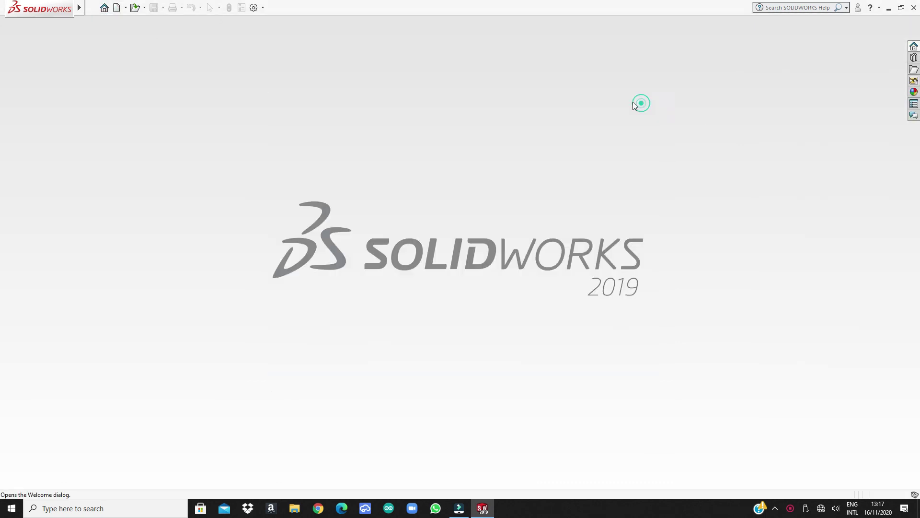
Create a new Part document to test the installation and close SOLIDWORKS
{"action": "left_click", "coordinate": [117, 8]}
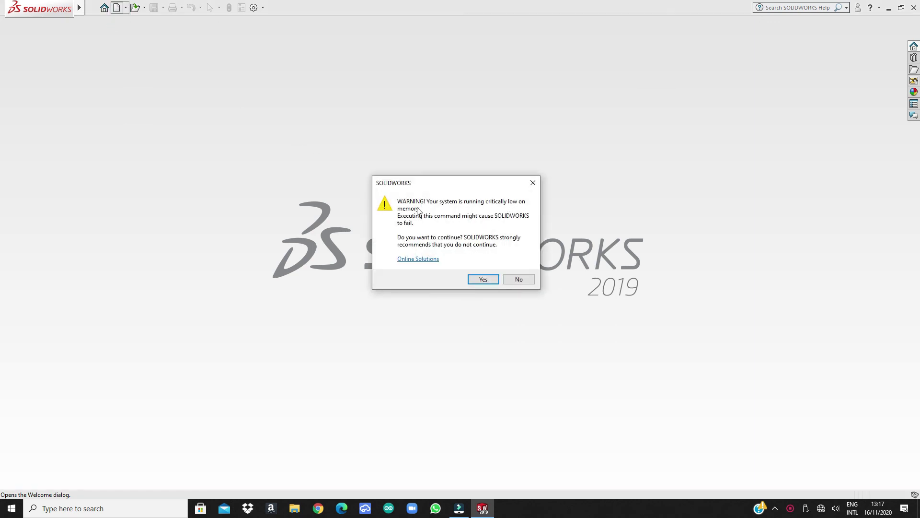
{"action": "left_click", "coordinate": [484, 279]}
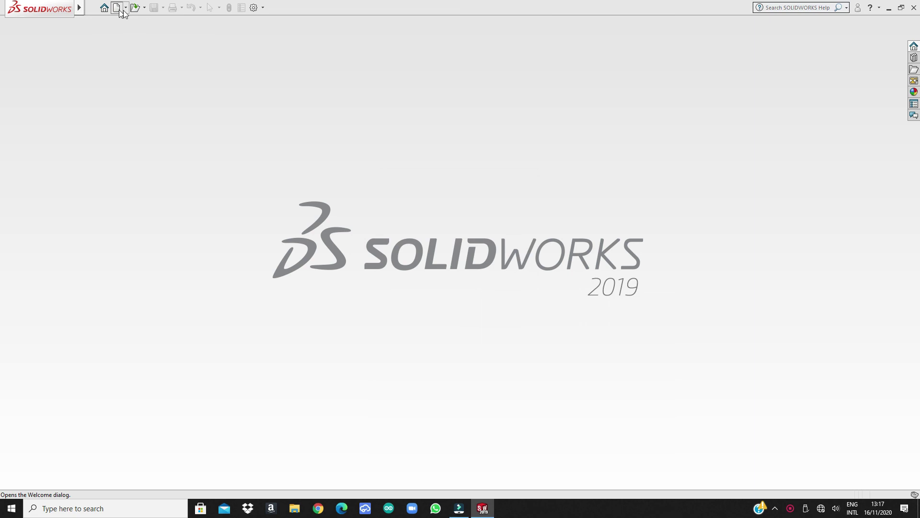
{"action": "left_click", "coordinate": [117, 8]}
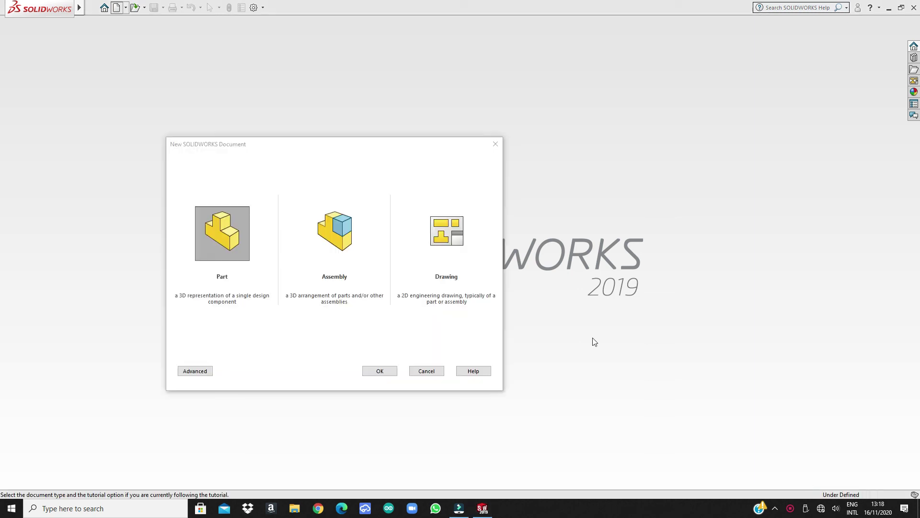
{"action": "left_click", "coordinate": [380, 370]}
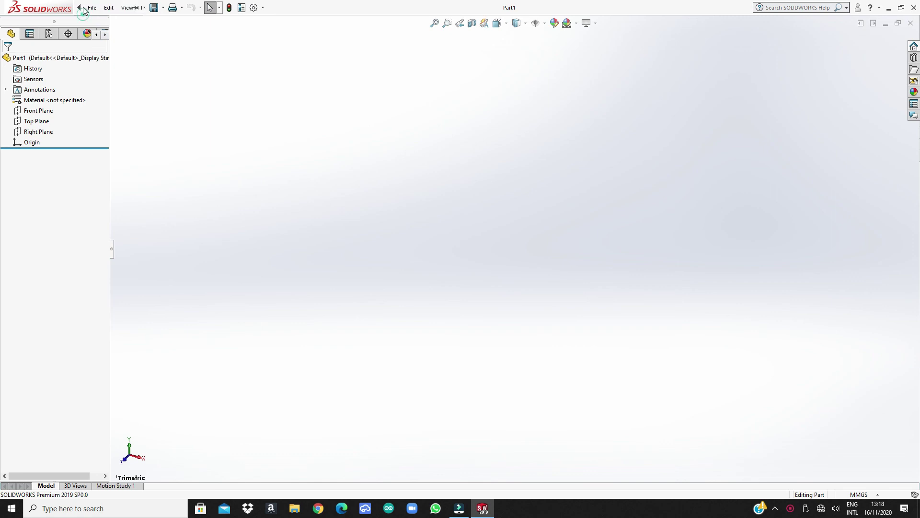
{"action": "left_click", "coordinate": [913, 7]}
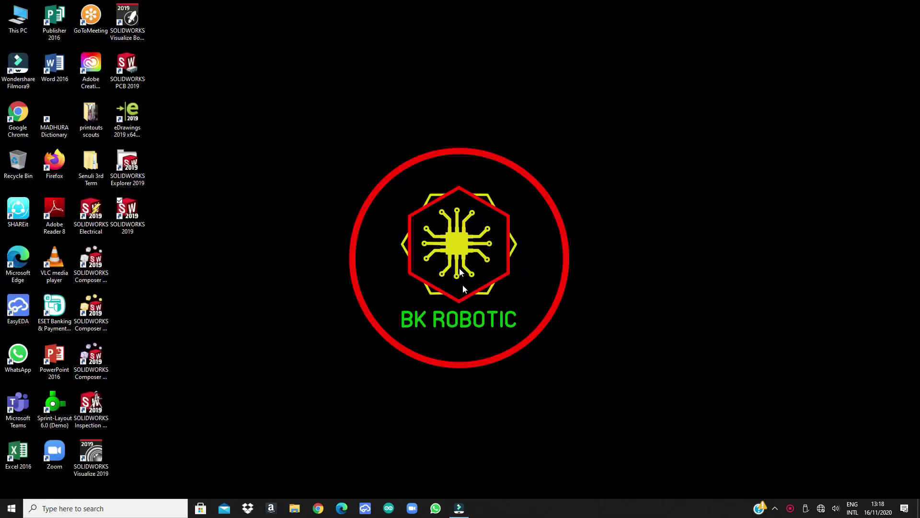